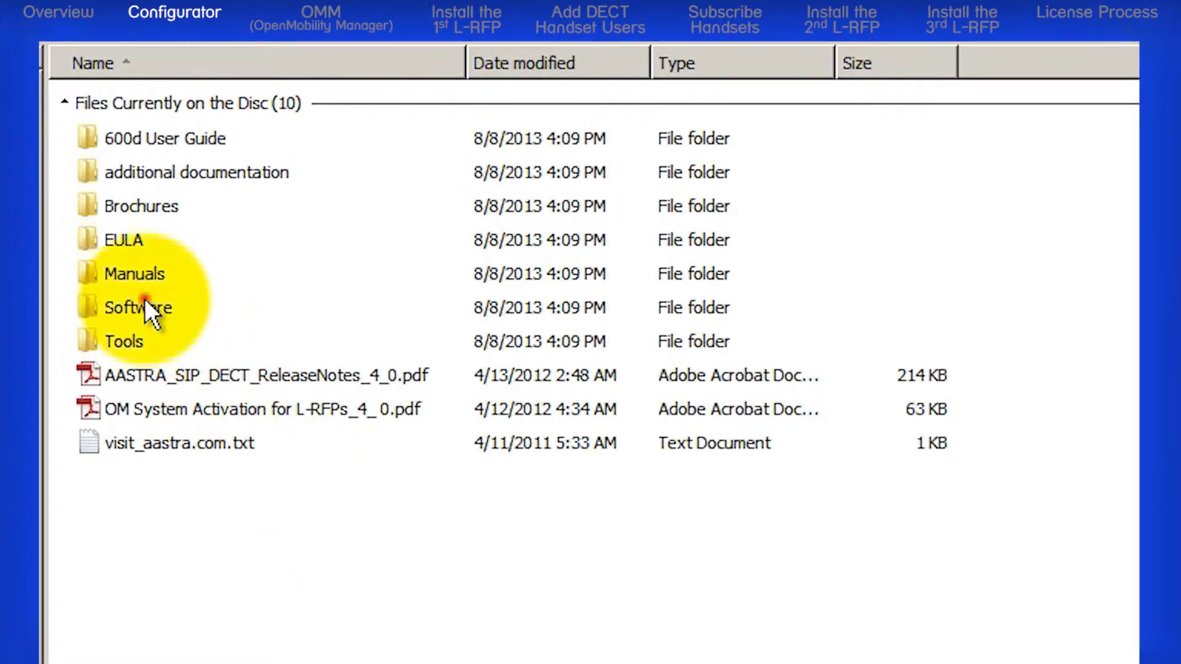
Step: Launch OM_Configurator.jar from the disc's Software folder
double_click(146, 300)
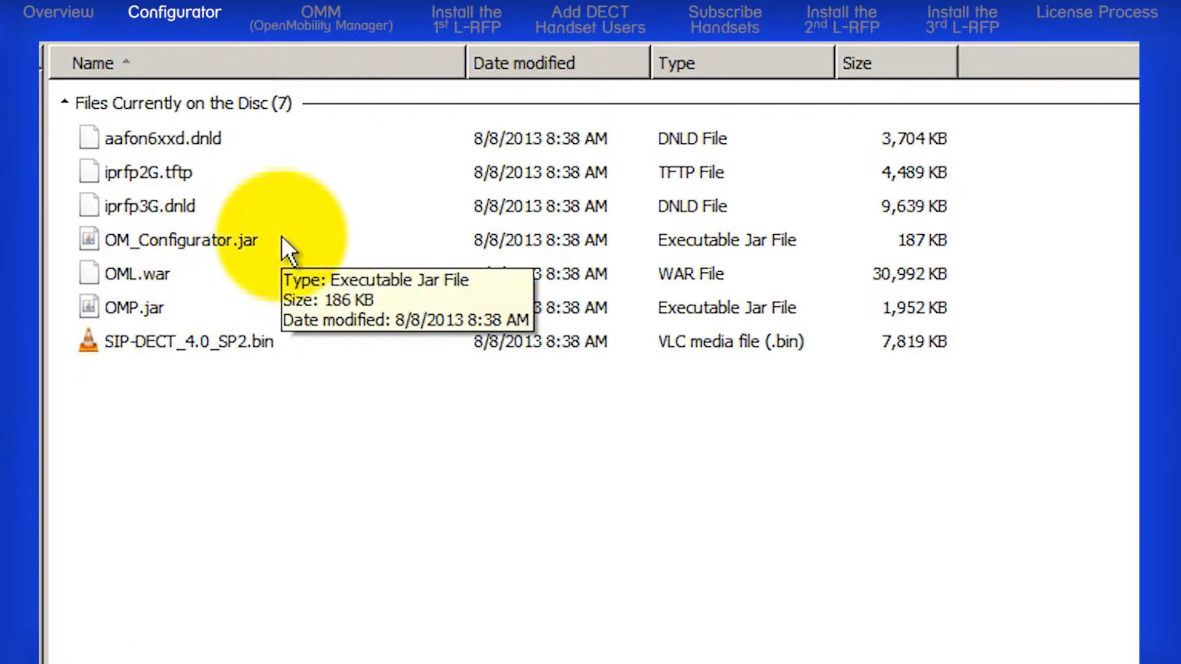
double_click(208, 240)
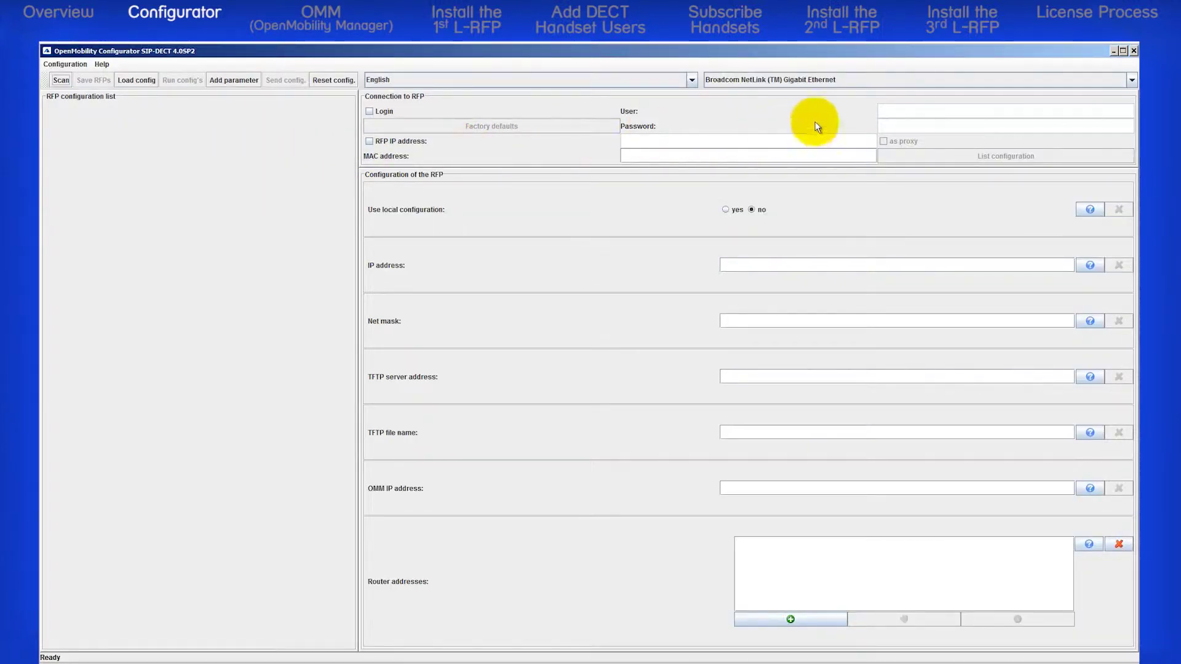
click(1133, 79)
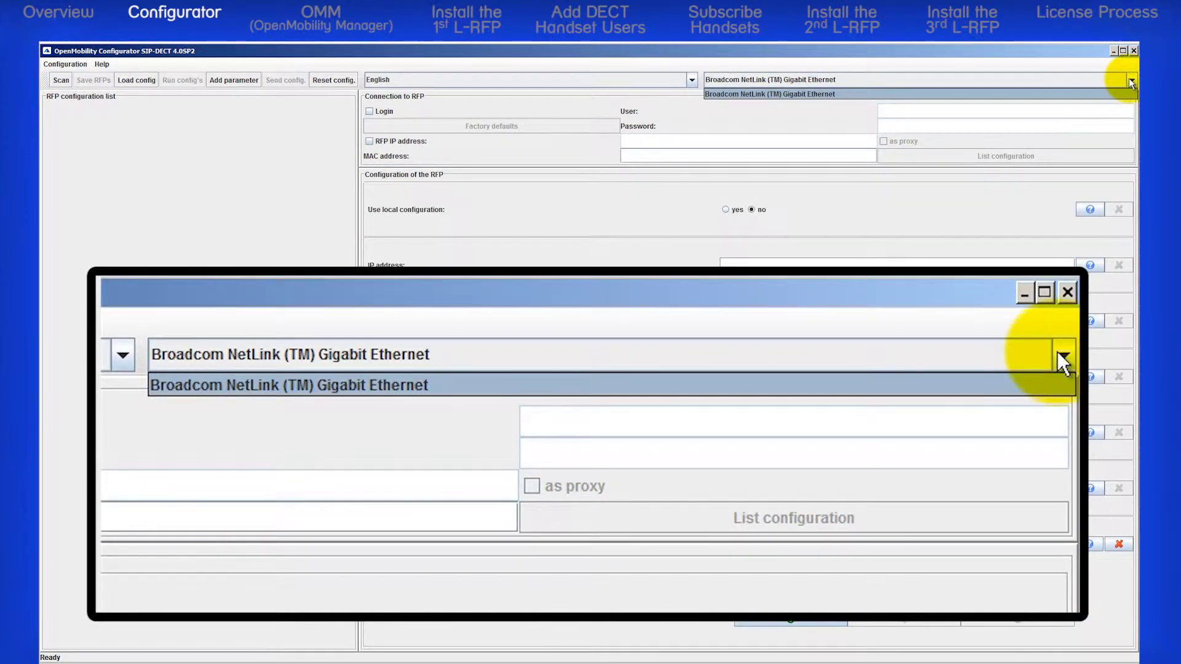
click(846, 94)
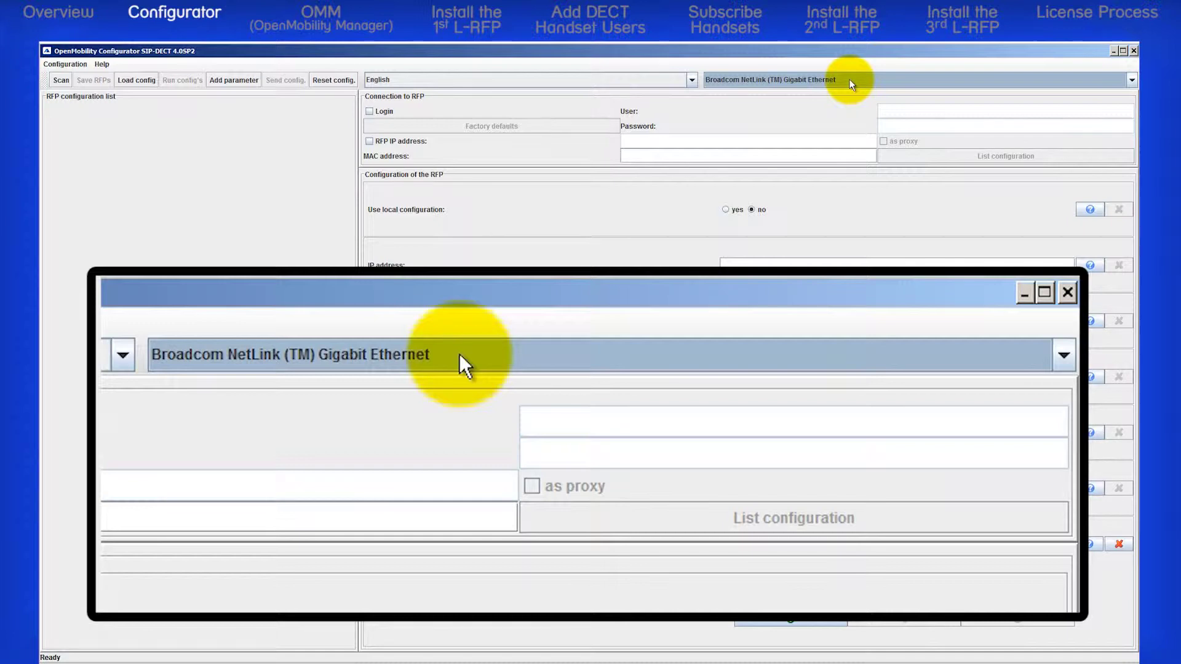
Step: Scan the network for RFPs, finding 00:30:42:18:21:20
click(62, 83)
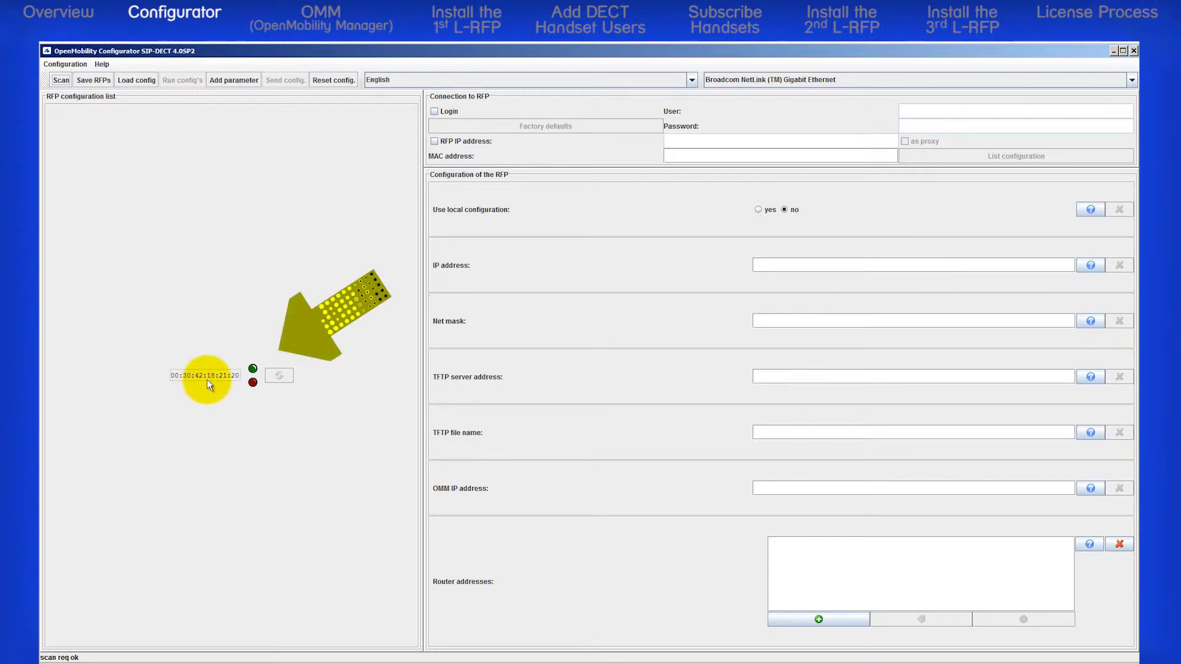
Step: Load RFP 00:30:42:18:21:20 from the list for editing
click(208, 374)
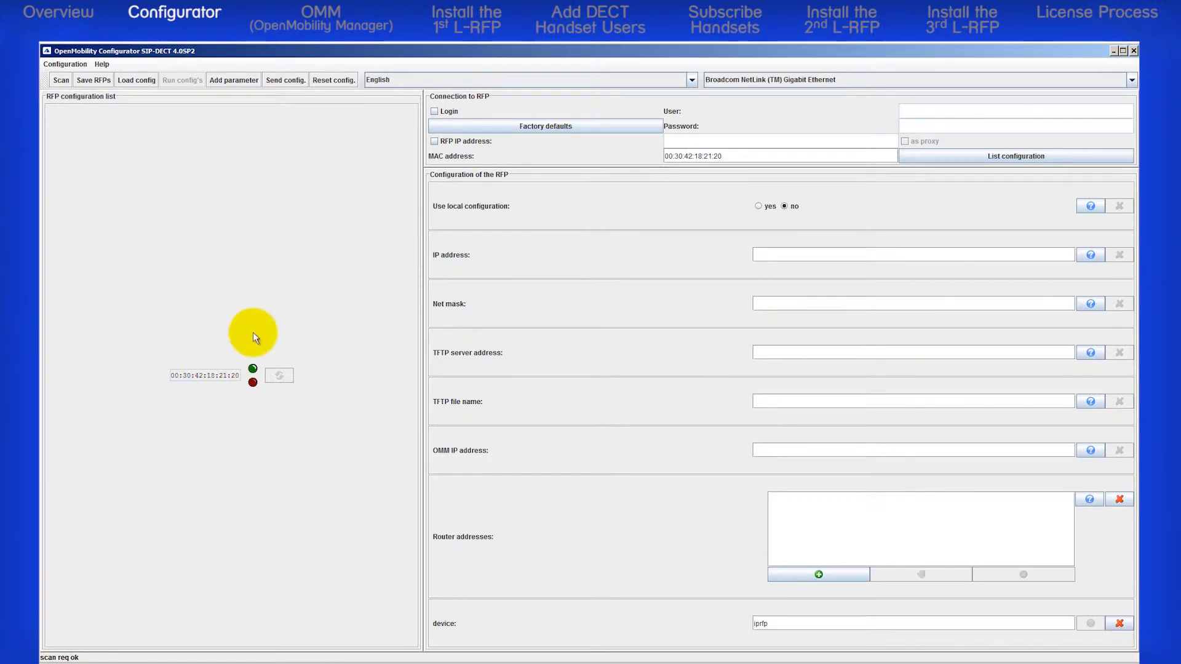
Step: Enable RFP login with the default user name and password, and set Use local configuration to yes
click(434, 111)
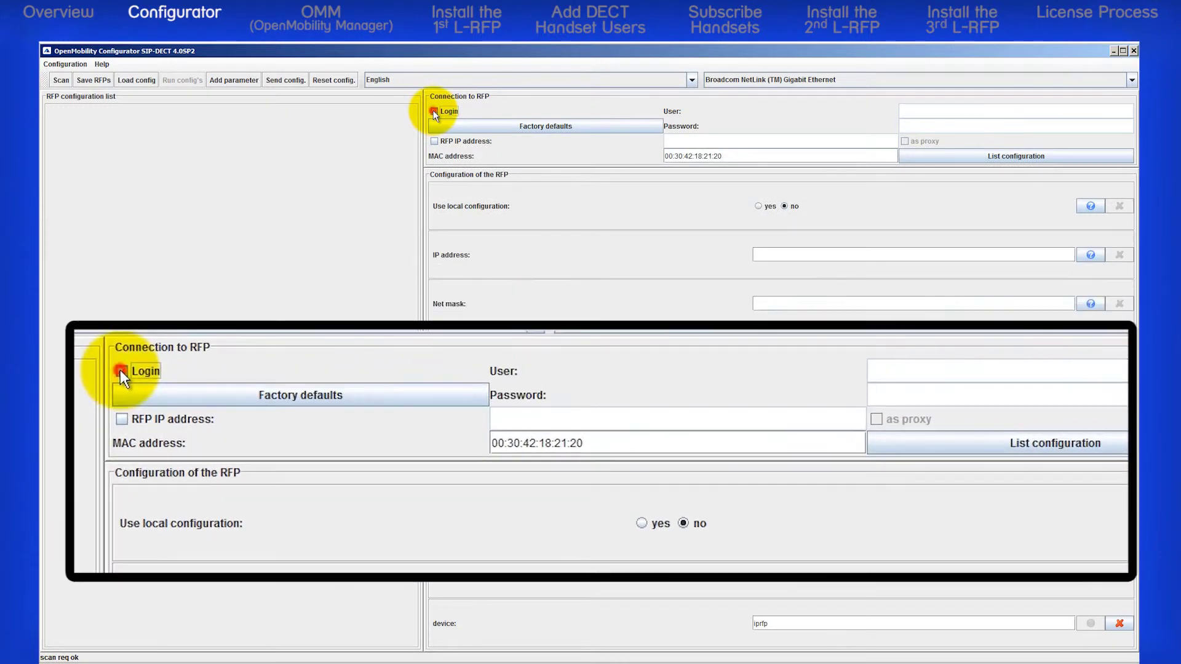
click(922, 108)
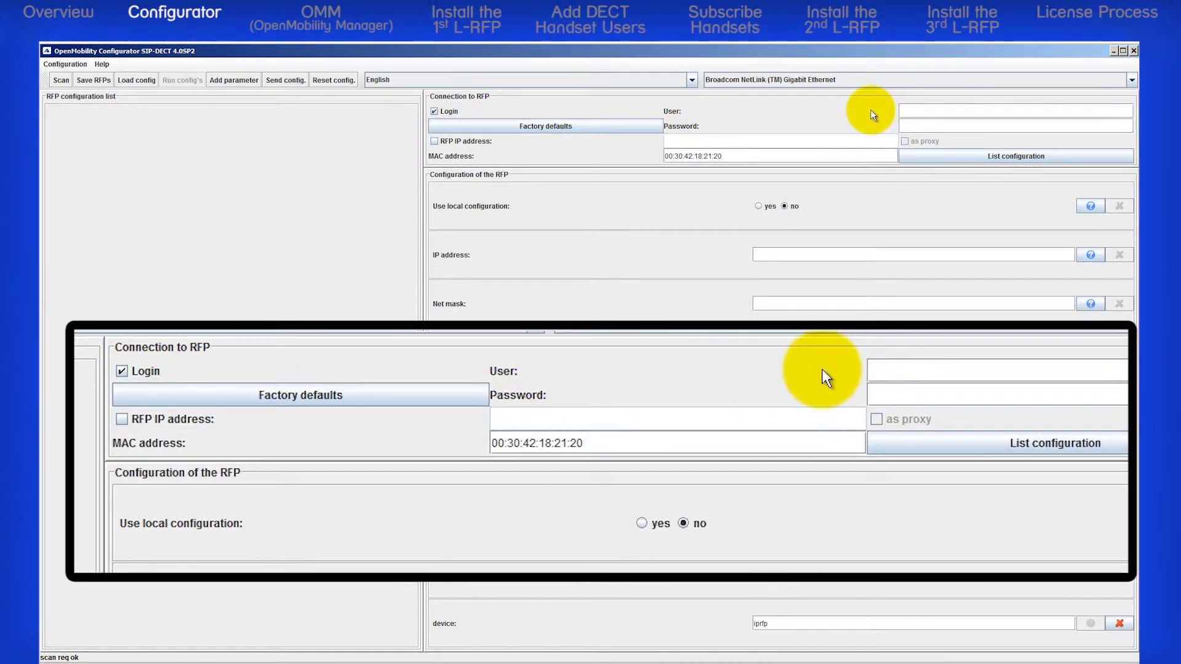
text(om)
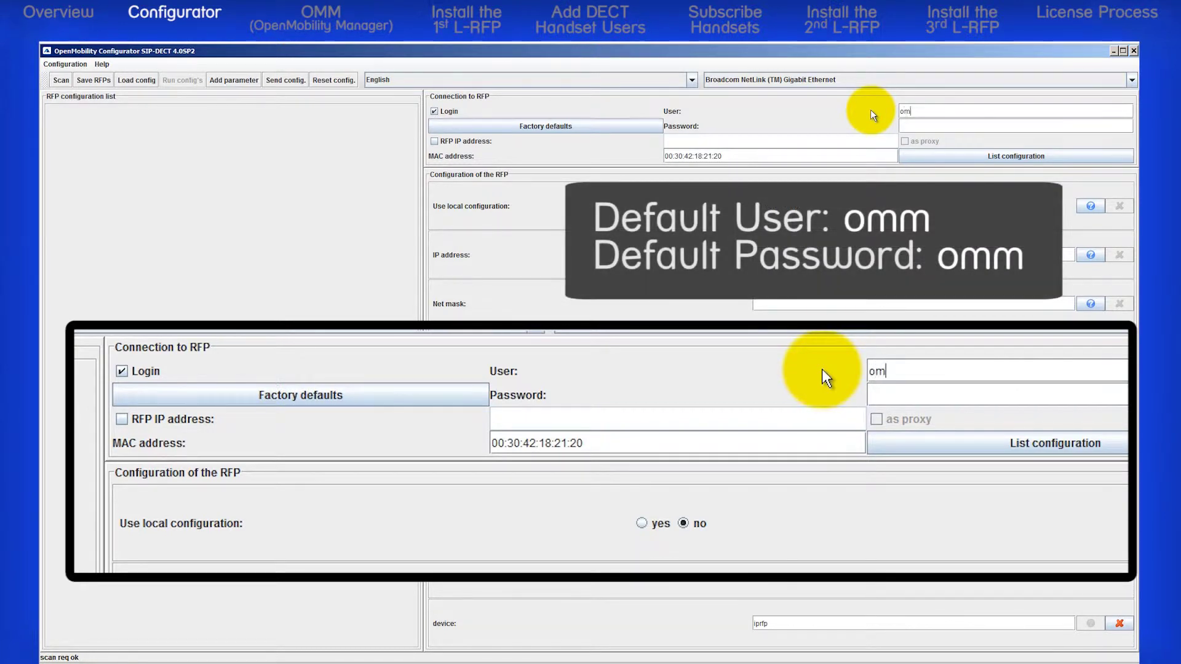
text(m)
click(913, 126)
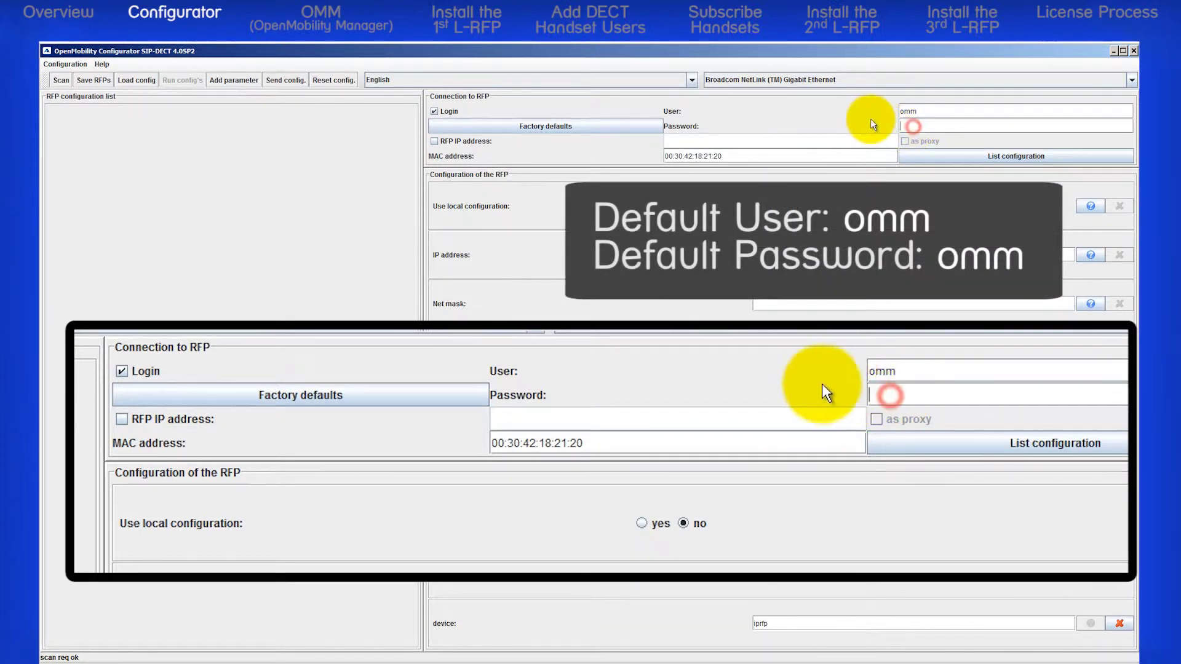
text(omm)
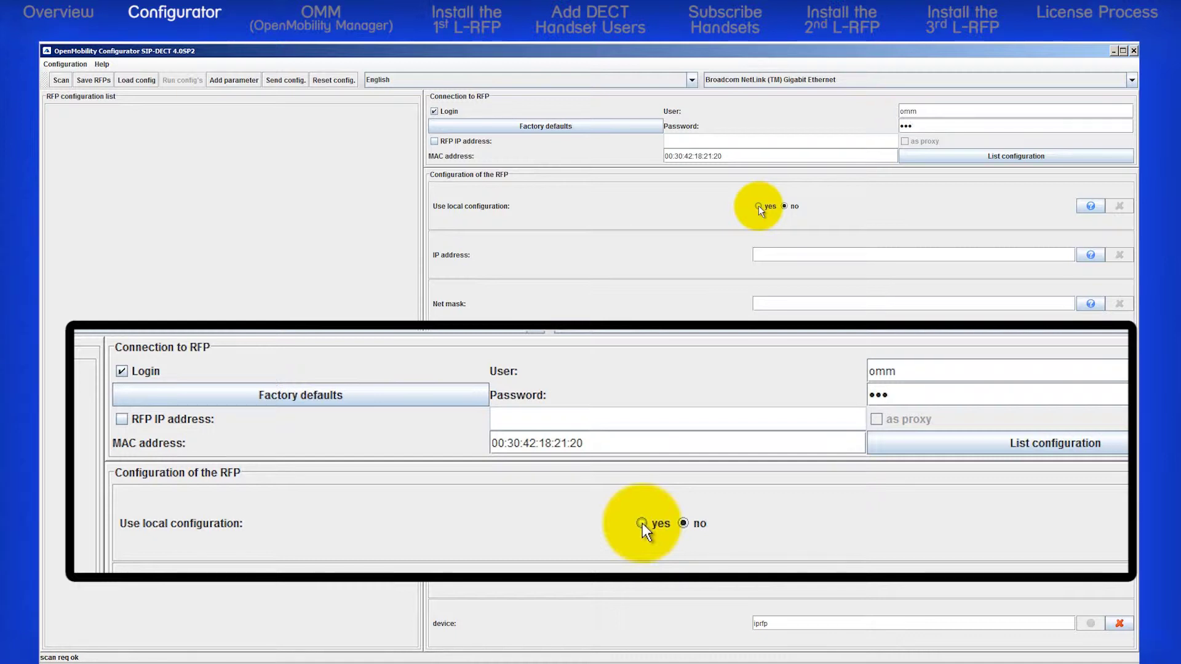
click(759, 206)
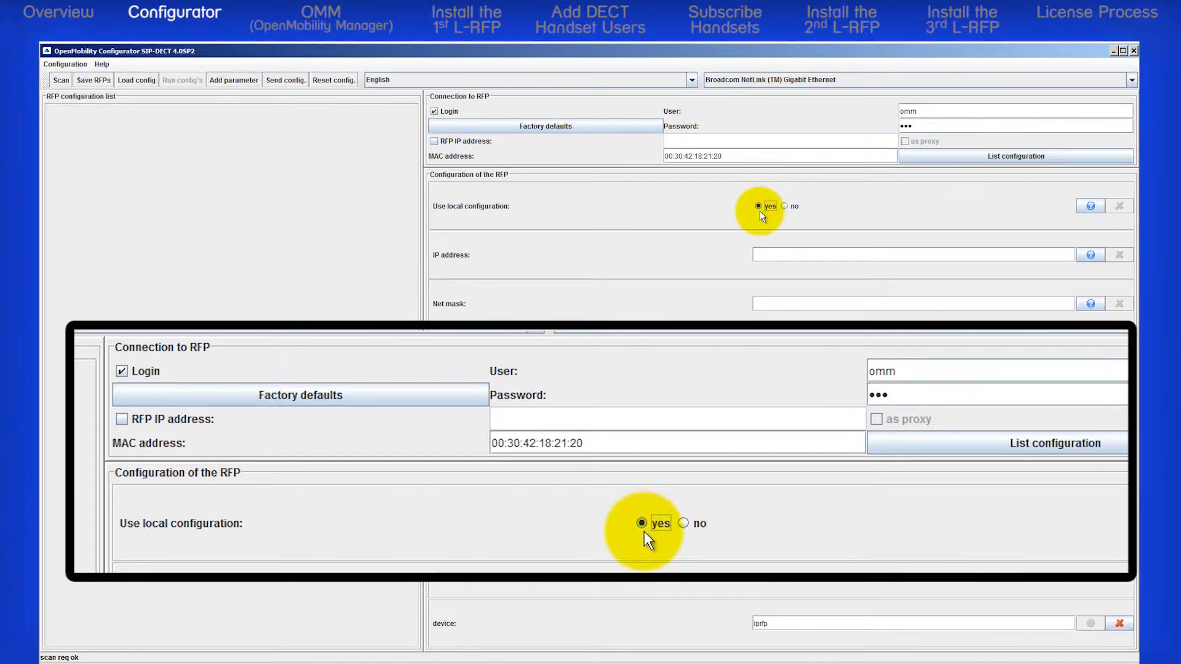
Step: Set IP 10.70.109.152, net mask 255.255.255.0 and TFTP server 10.70.109.243
click(762, 254)
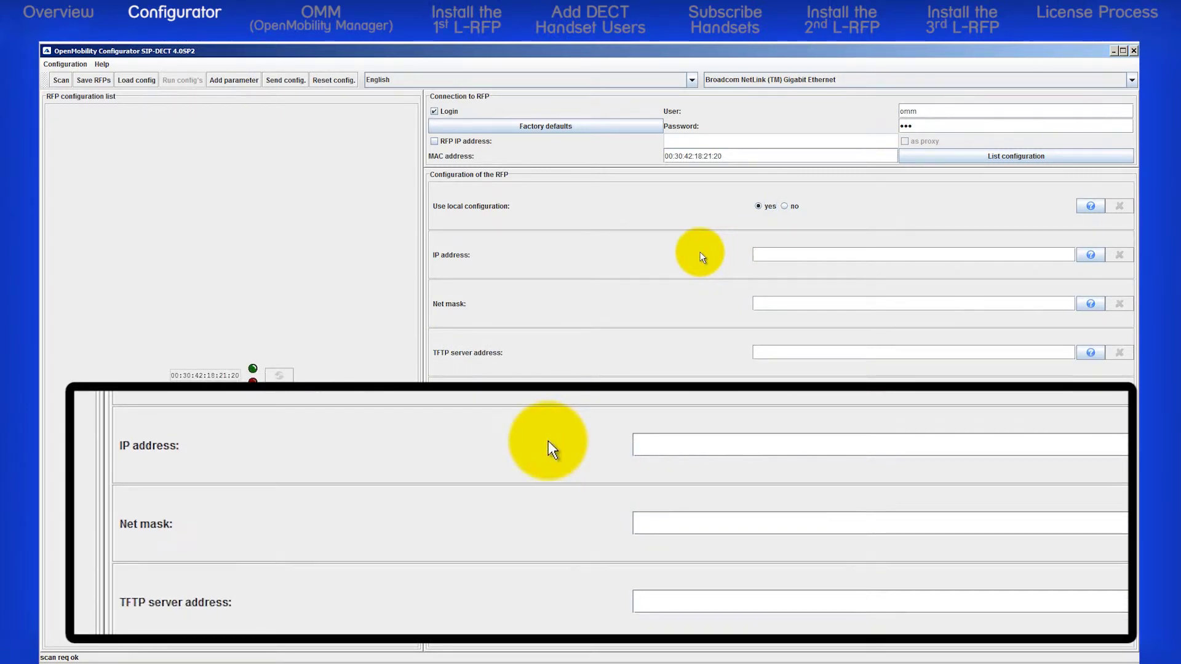
text(10.70.109.152)
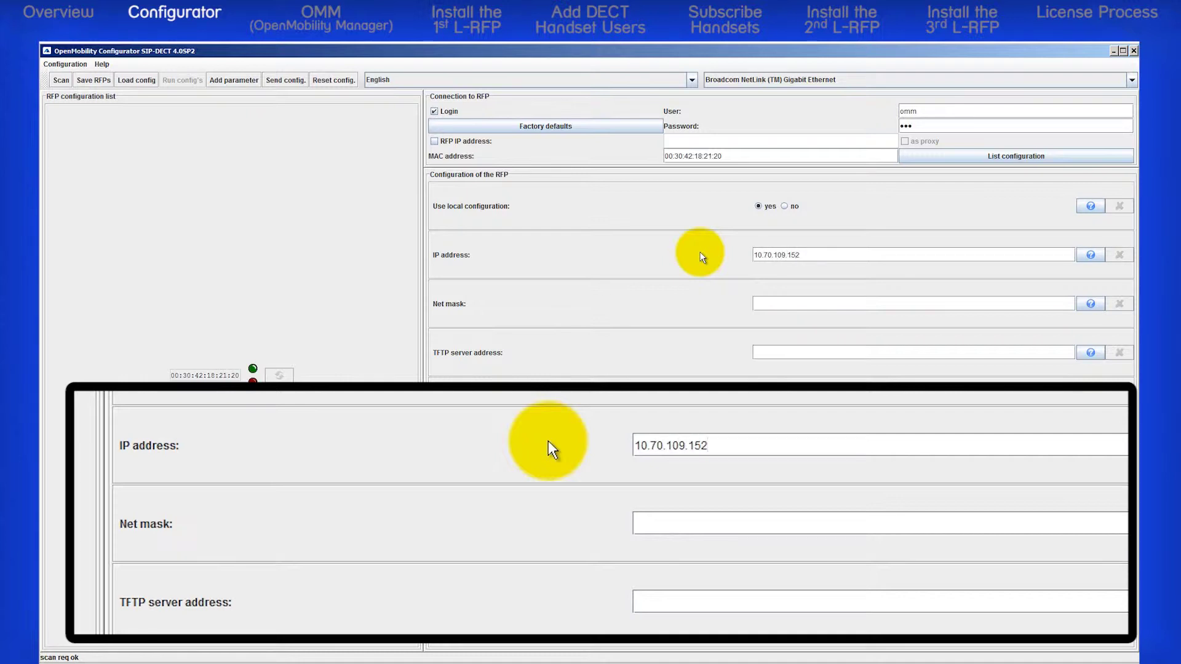
click(764, 305)
text(2)
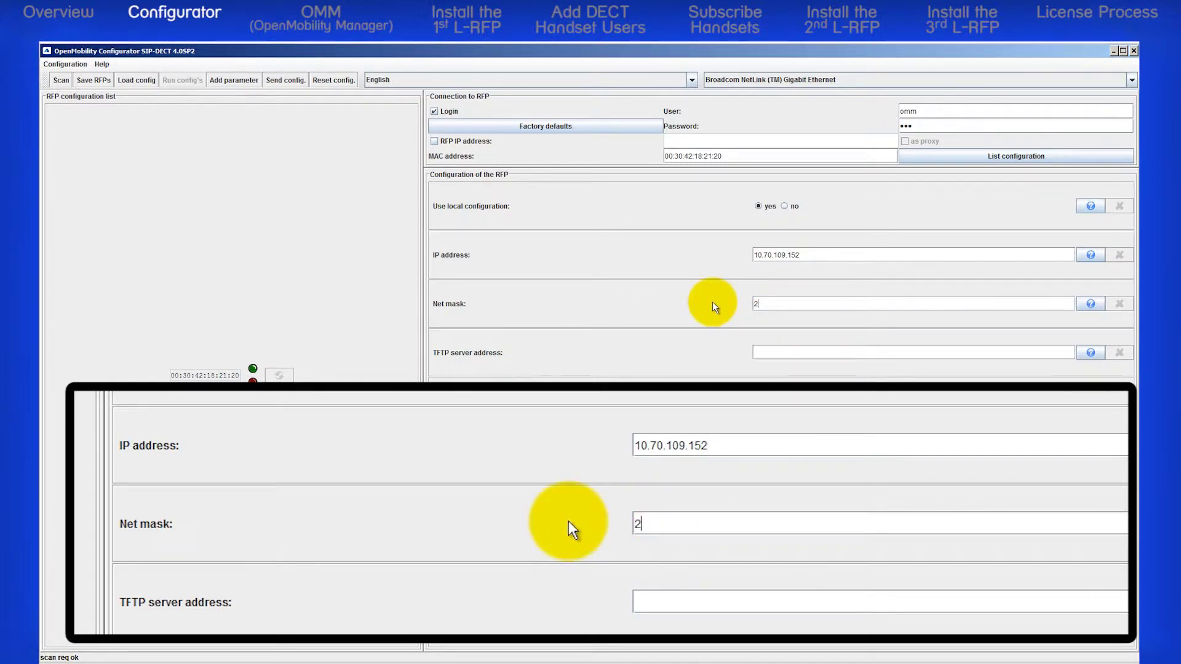
text(55.255)
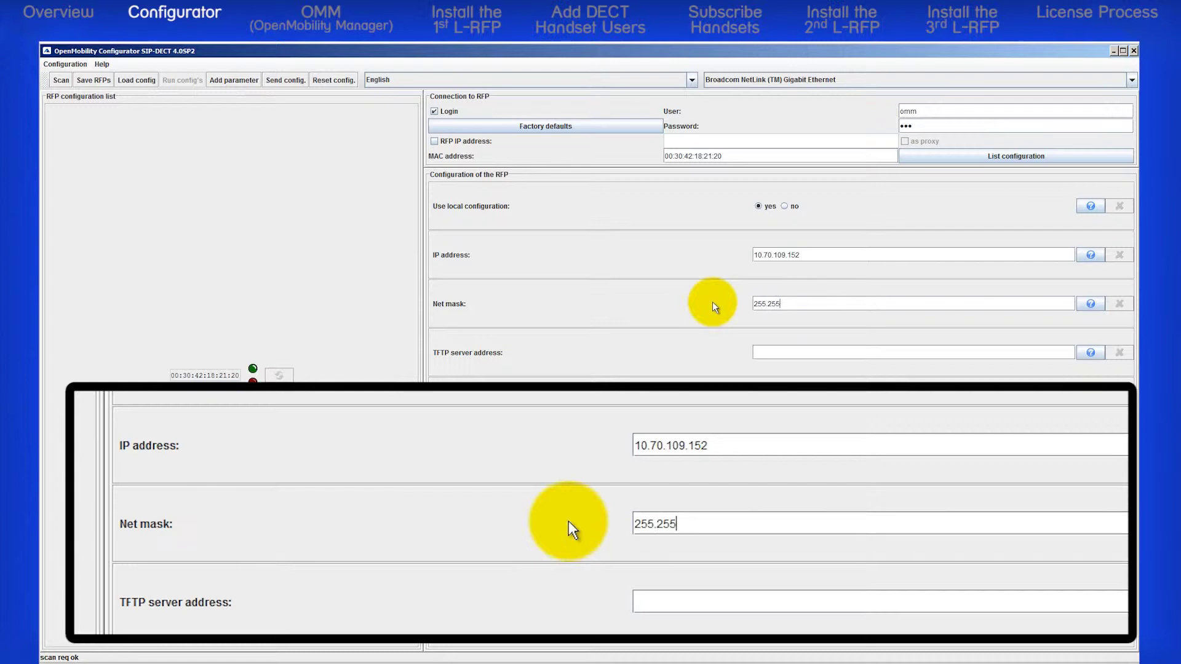
text(.255.0)
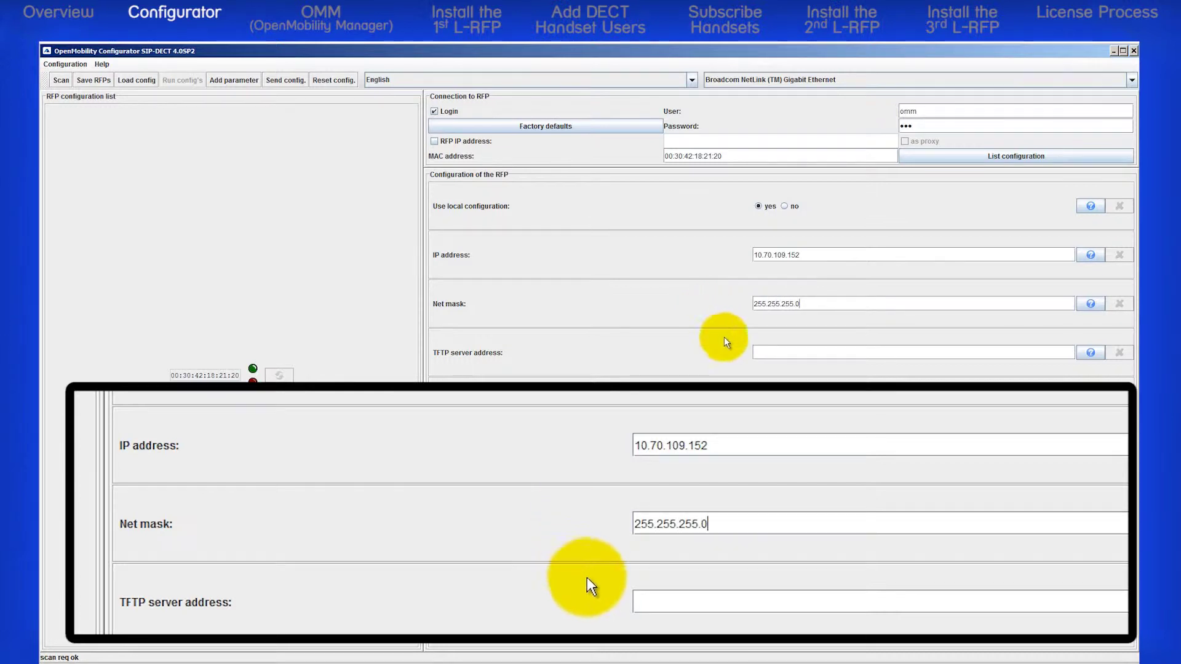
click(758, 351)
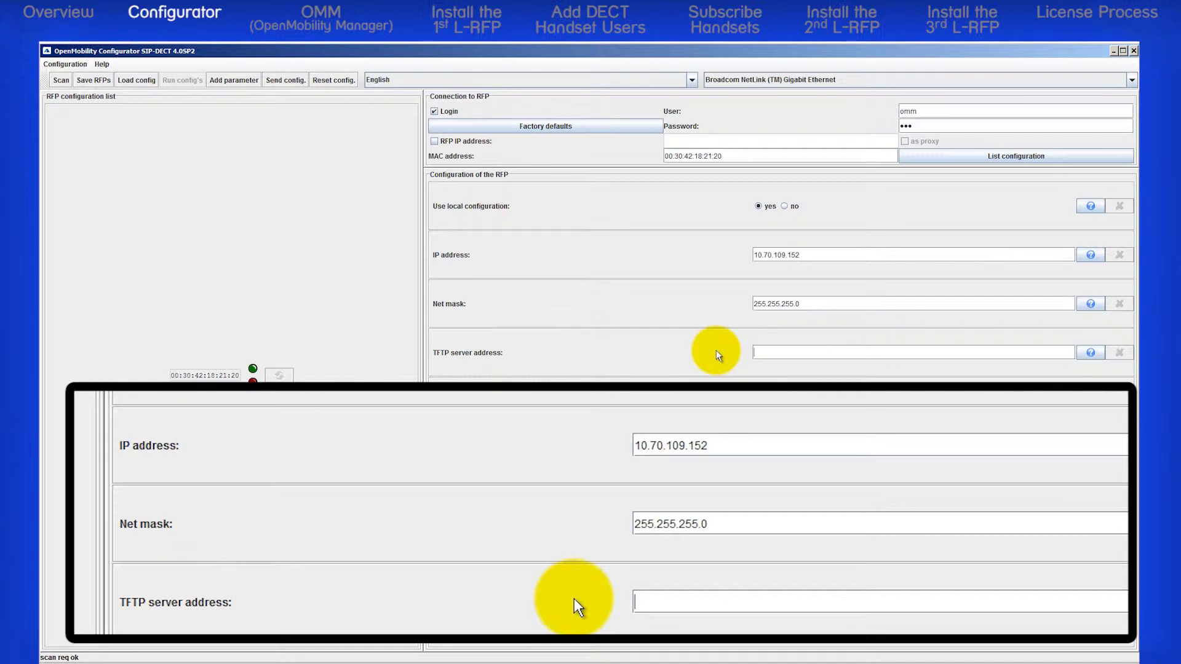
text(10.70.109.)
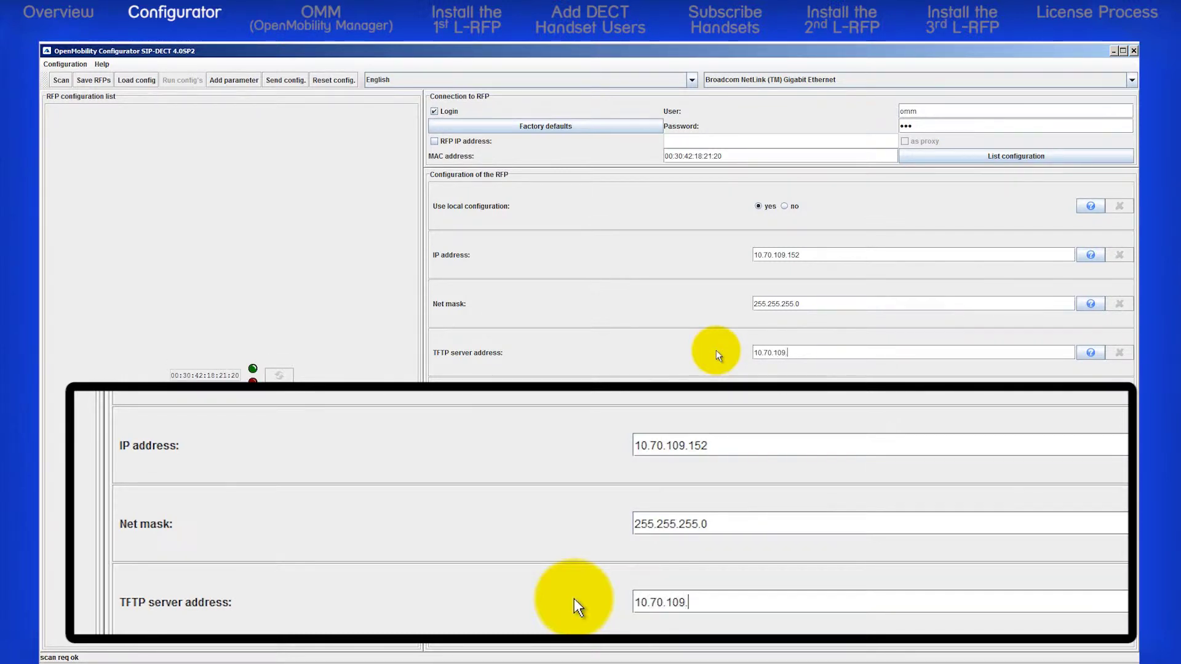
text(243)
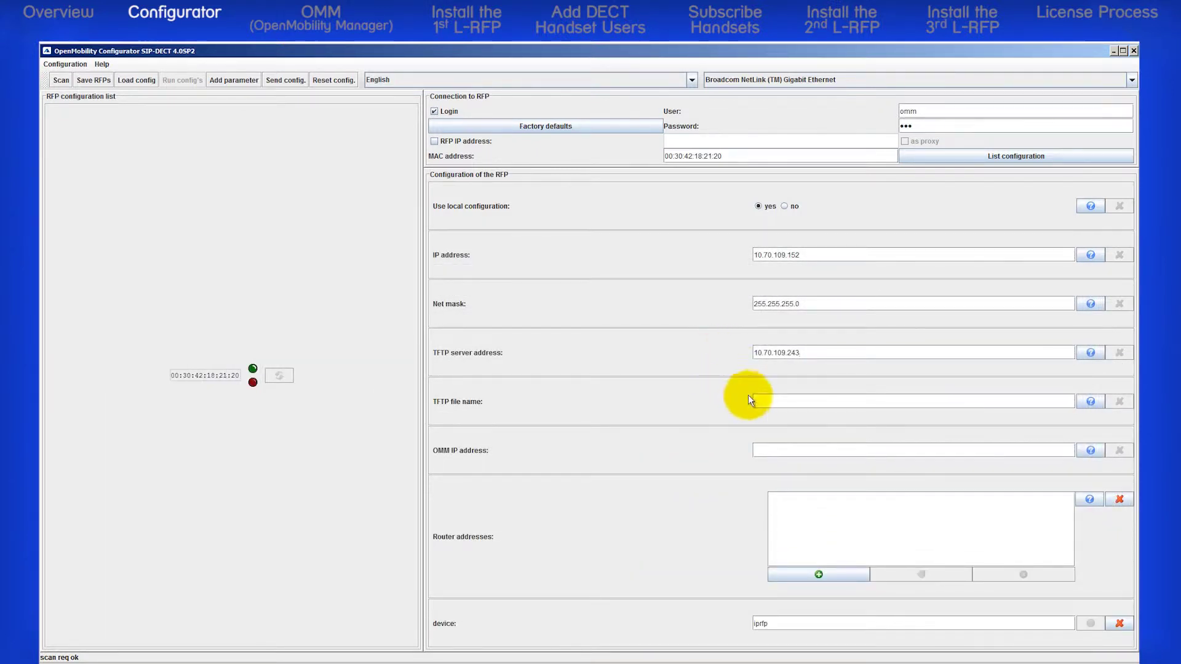
Step: Enter iprfp3g.dnld in the TFTP file name field
click(761, 401)
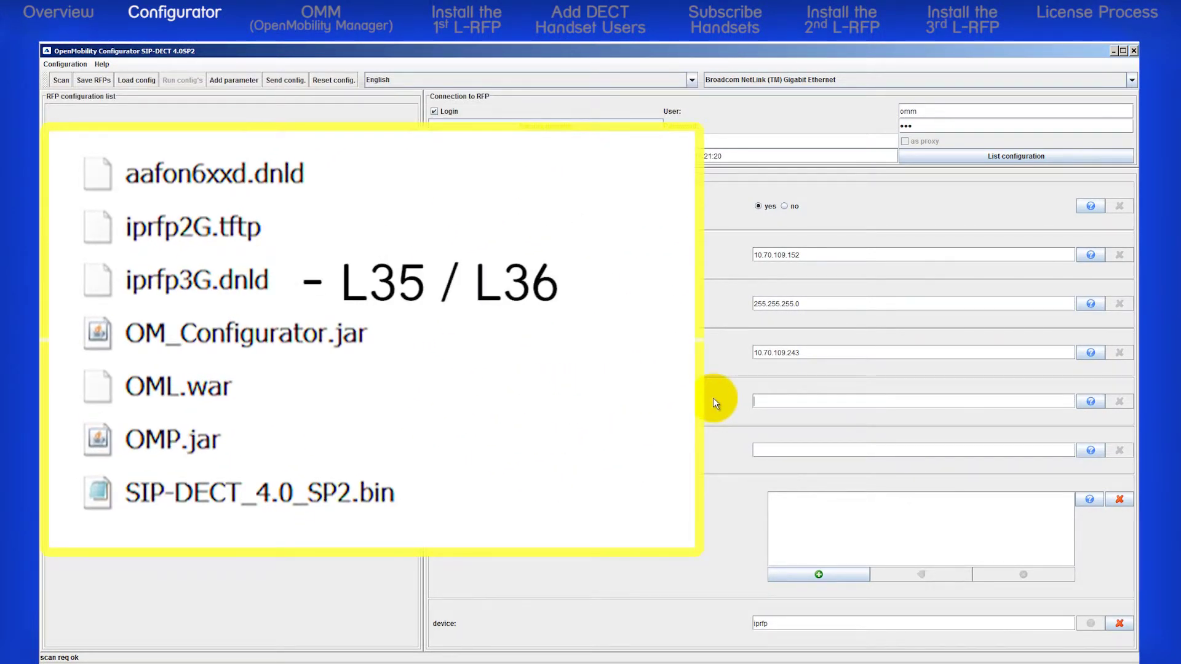
text(iprfp3g.dnld)
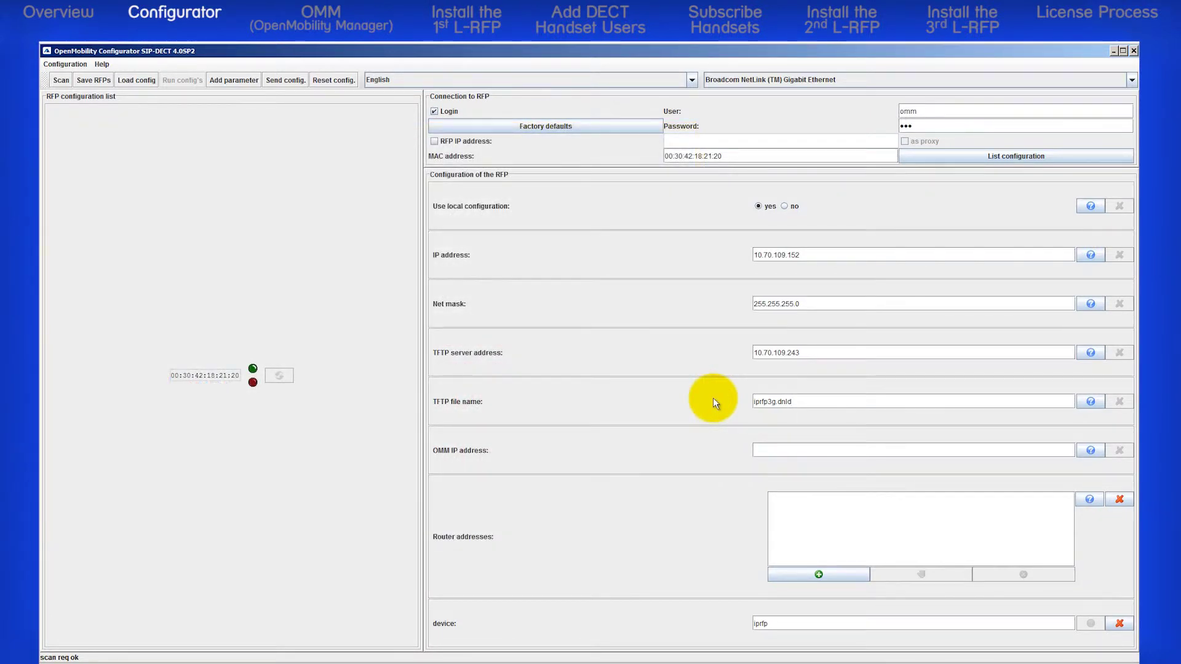
Step: Enter 10.70.109.152 as the OMM IP address
click(756, 450)
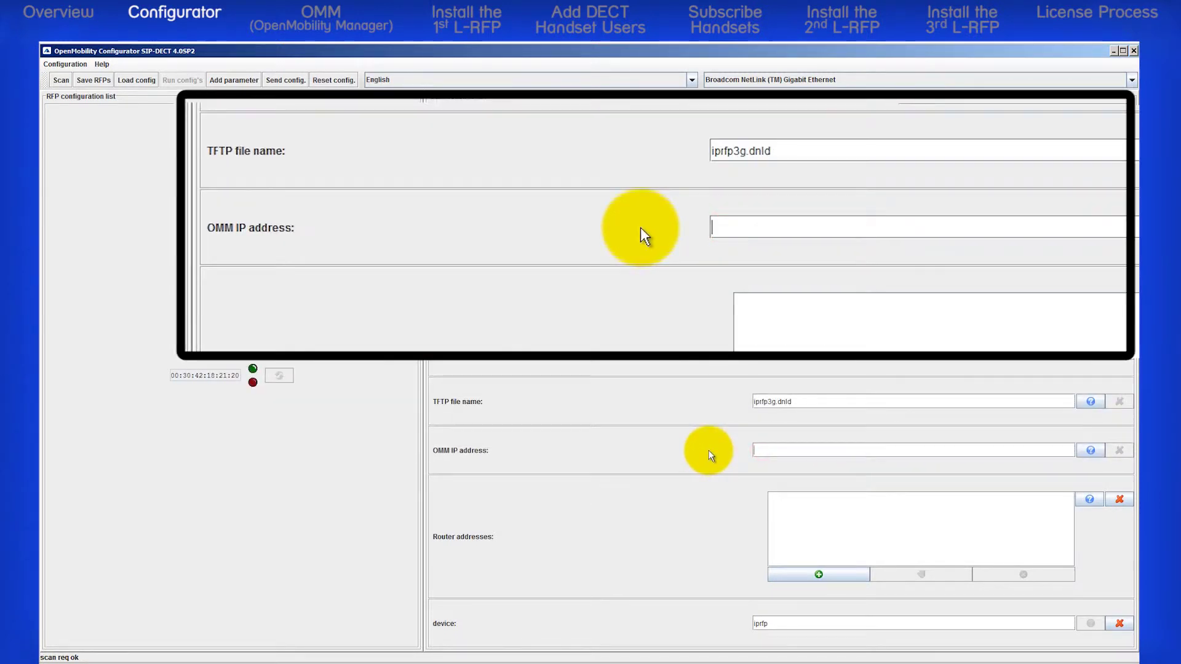
text(10.7)
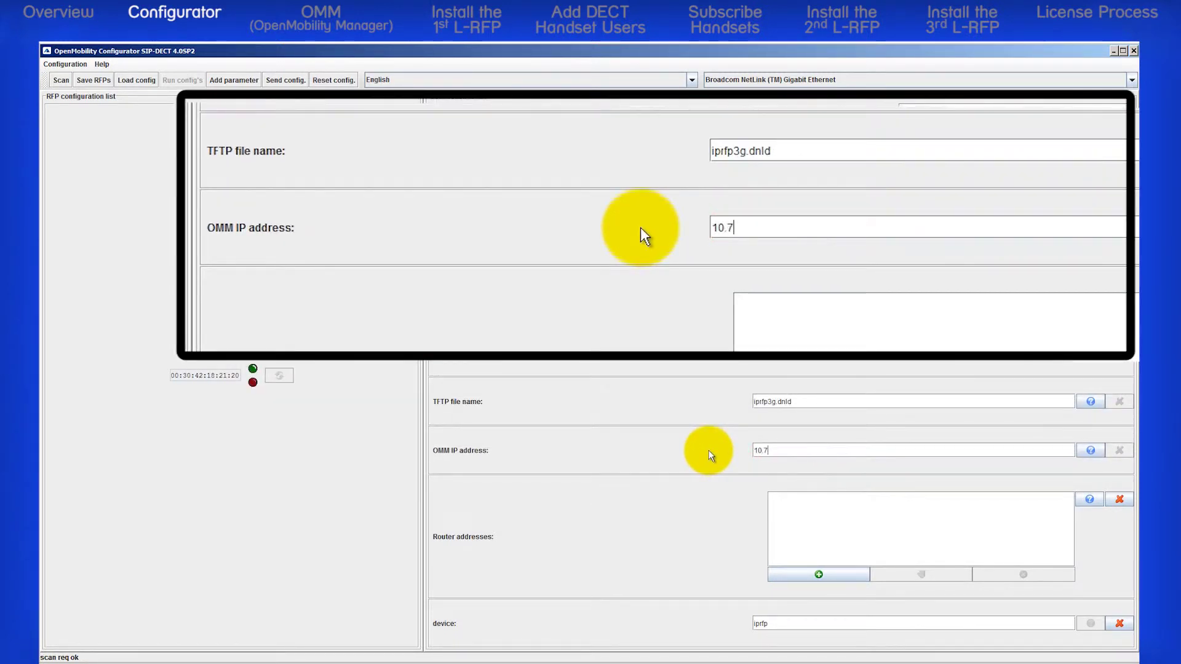
text(0.109.1)
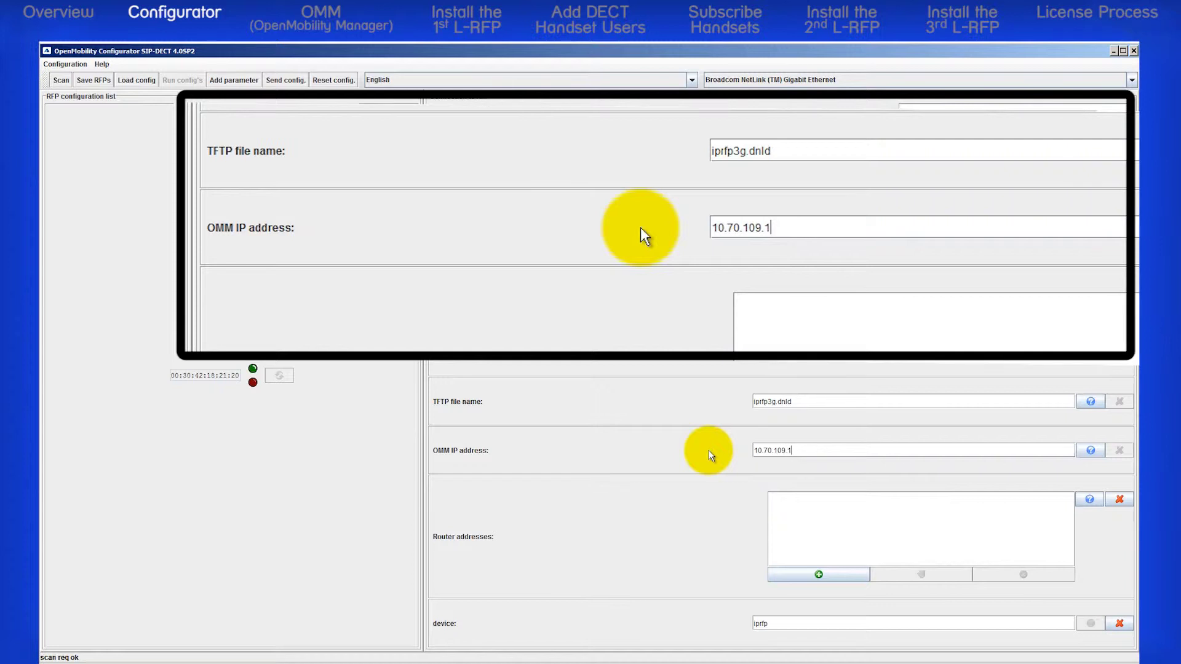
text(52)
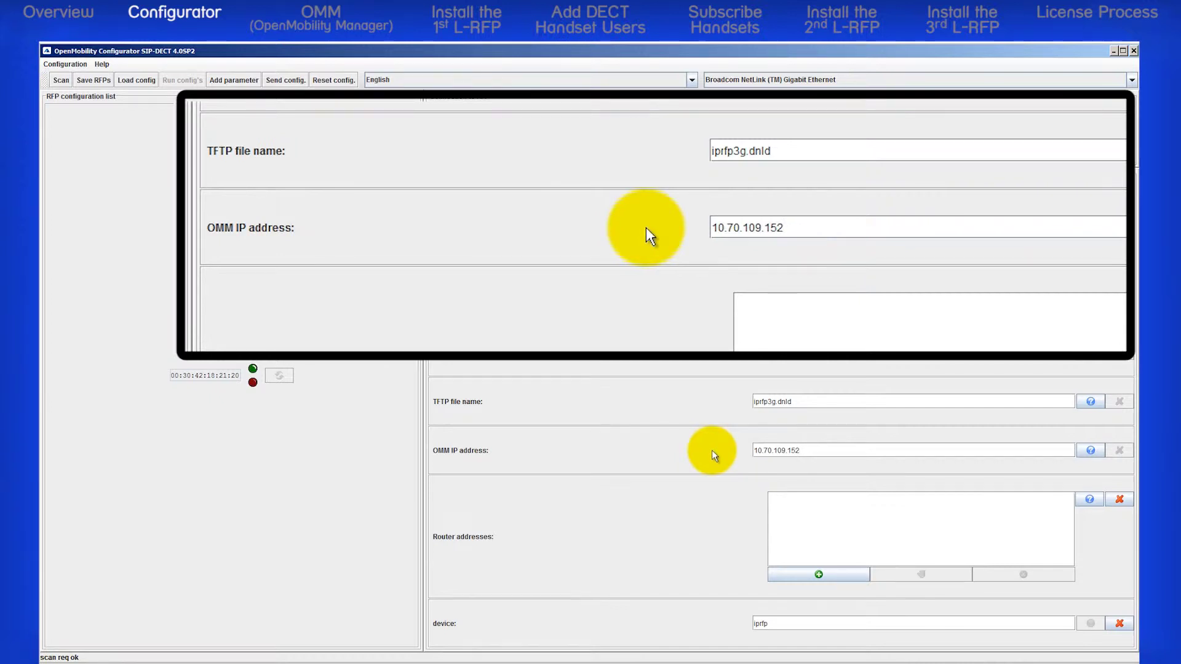
click(818, 574)
Step: Add 10.70.109.200 to the Router addresses list
click(714, 539)
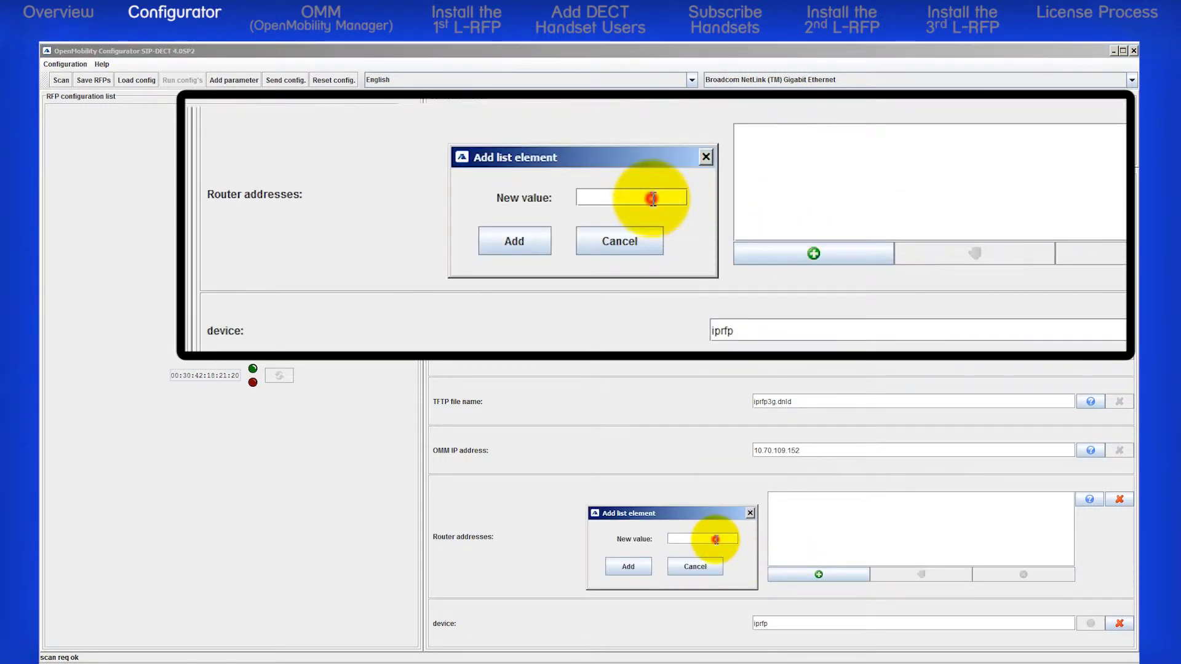
text(10.70.)
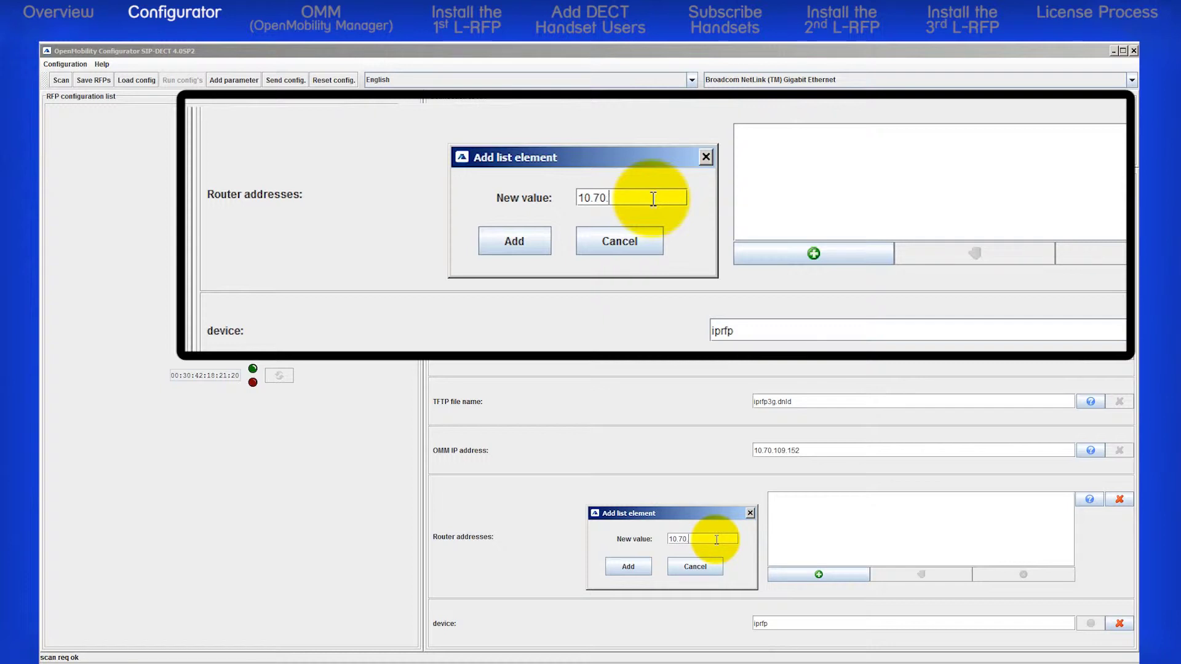
text(109.200)
click(629, 567)
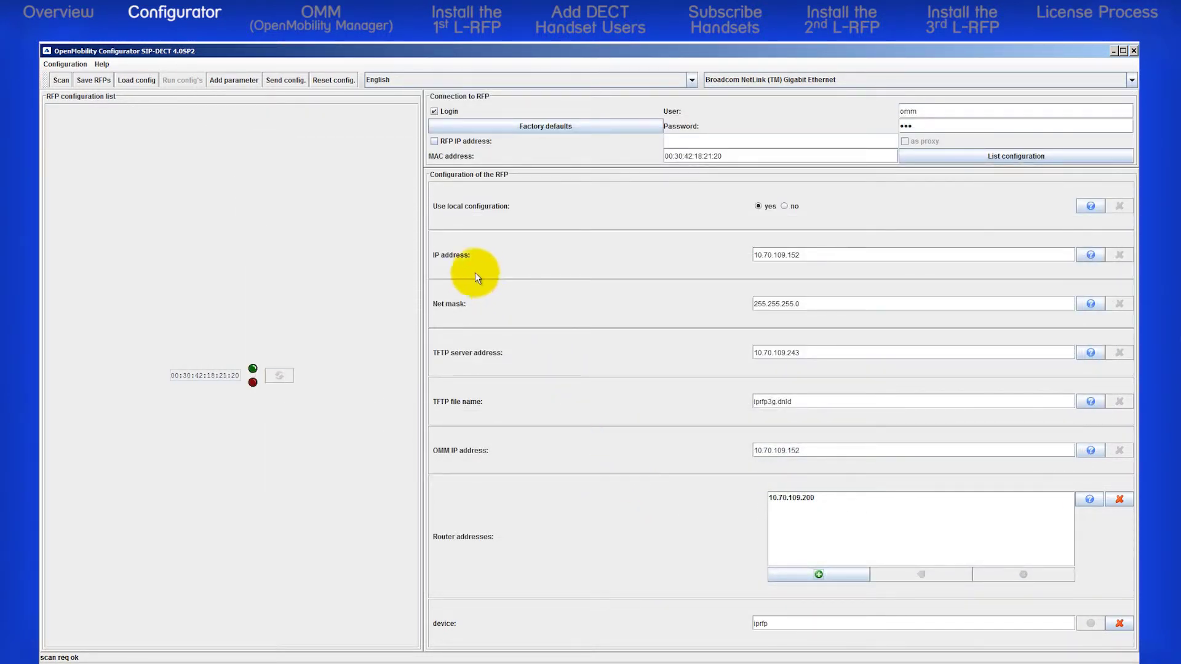
click(240, 83)
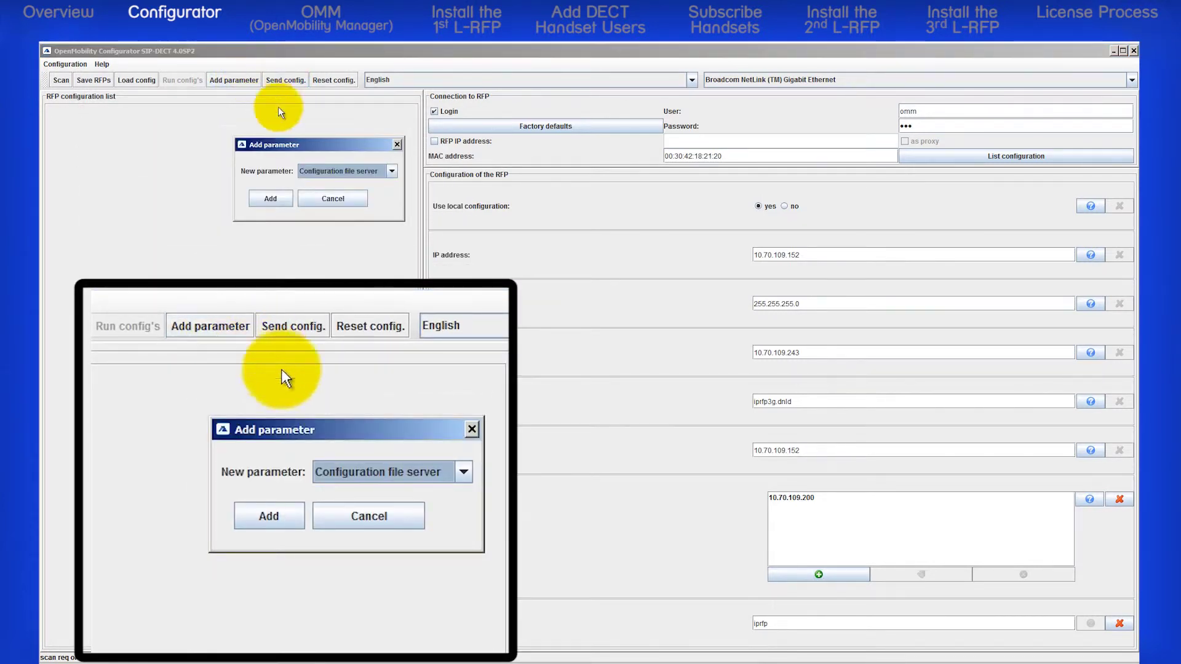
Step: Add a DNS addresses parameter containing 10.70.2.1
click(392, 172)
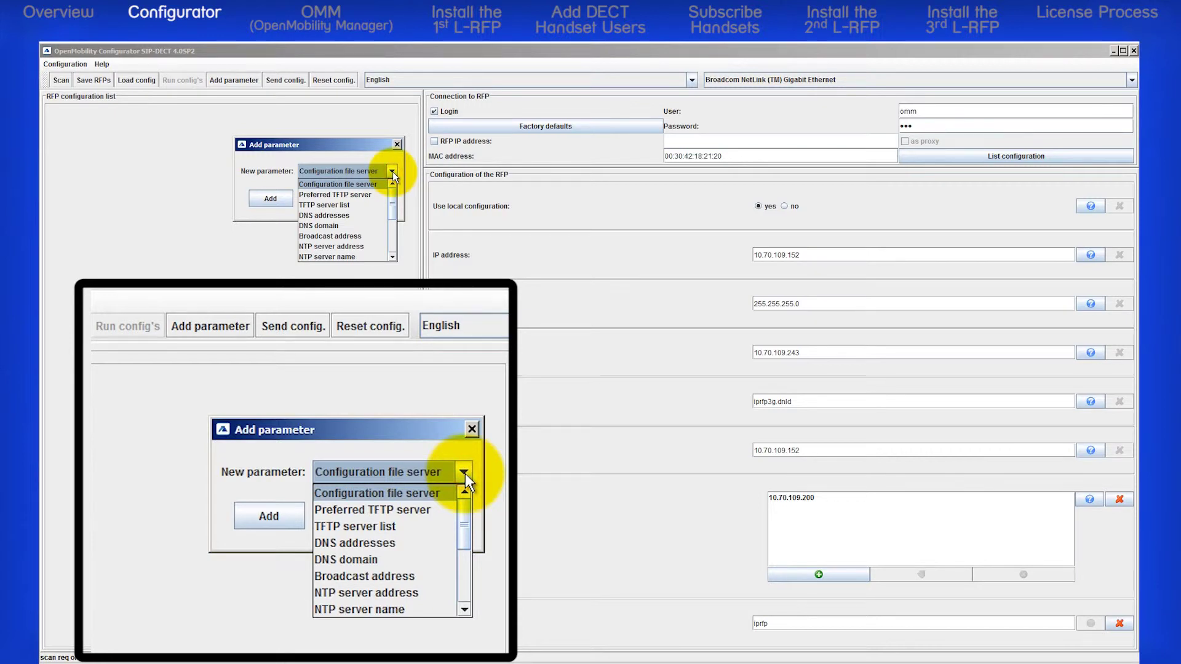
click(347, 216)
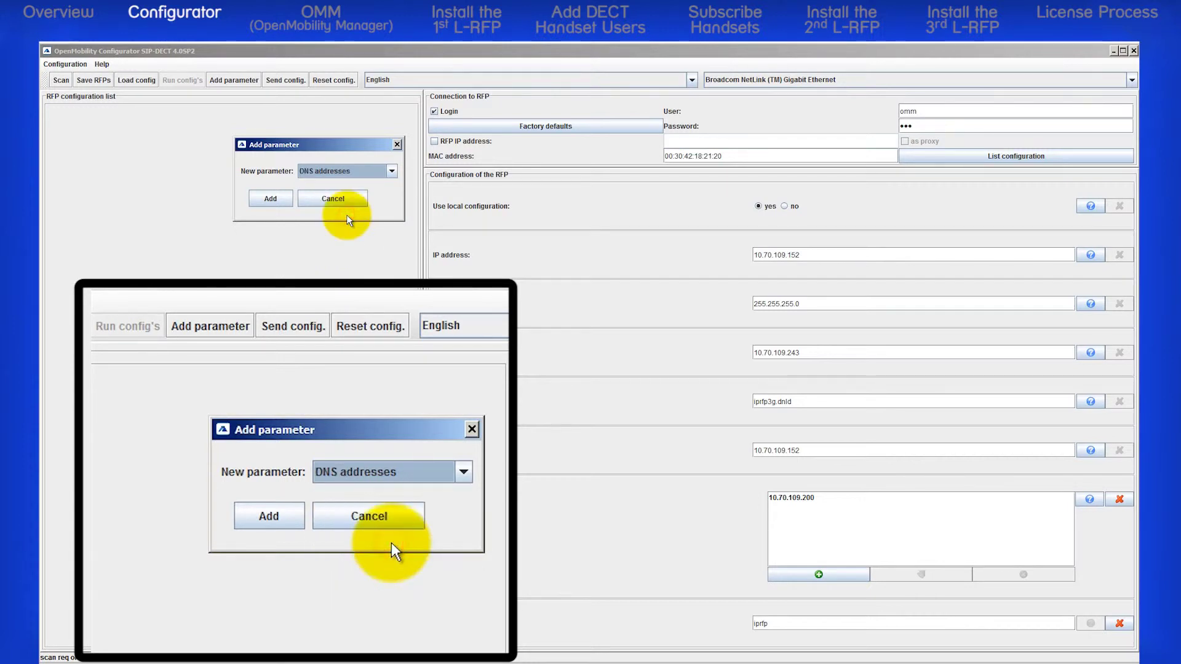
click(275, 199)
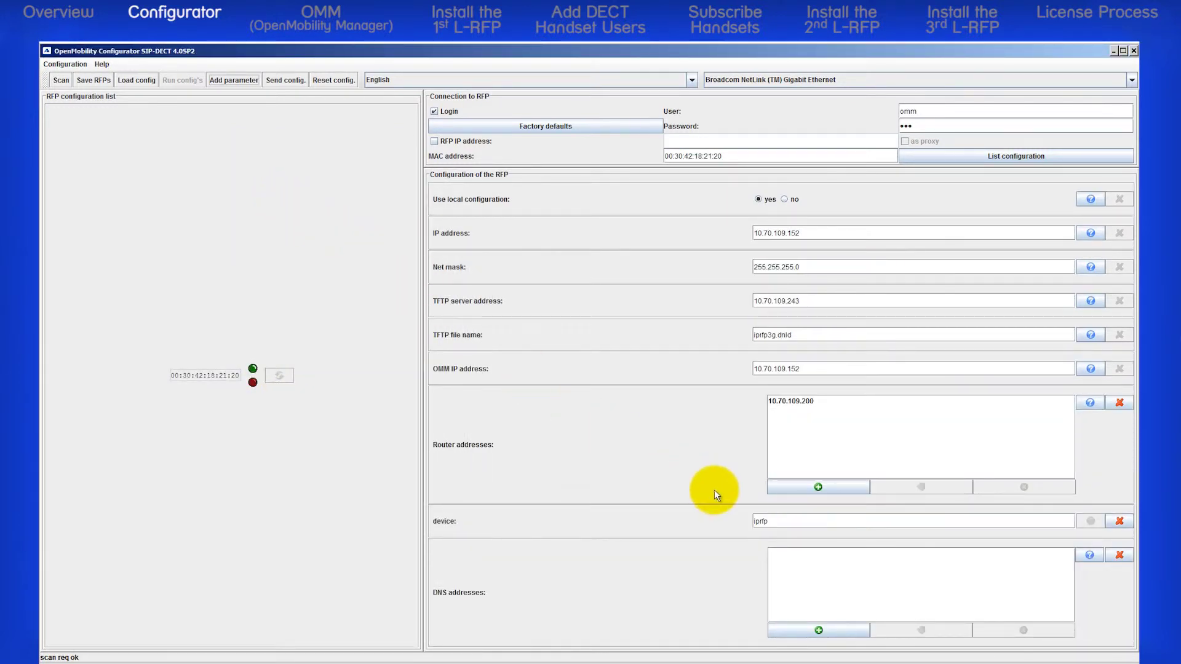
click(819, 630)
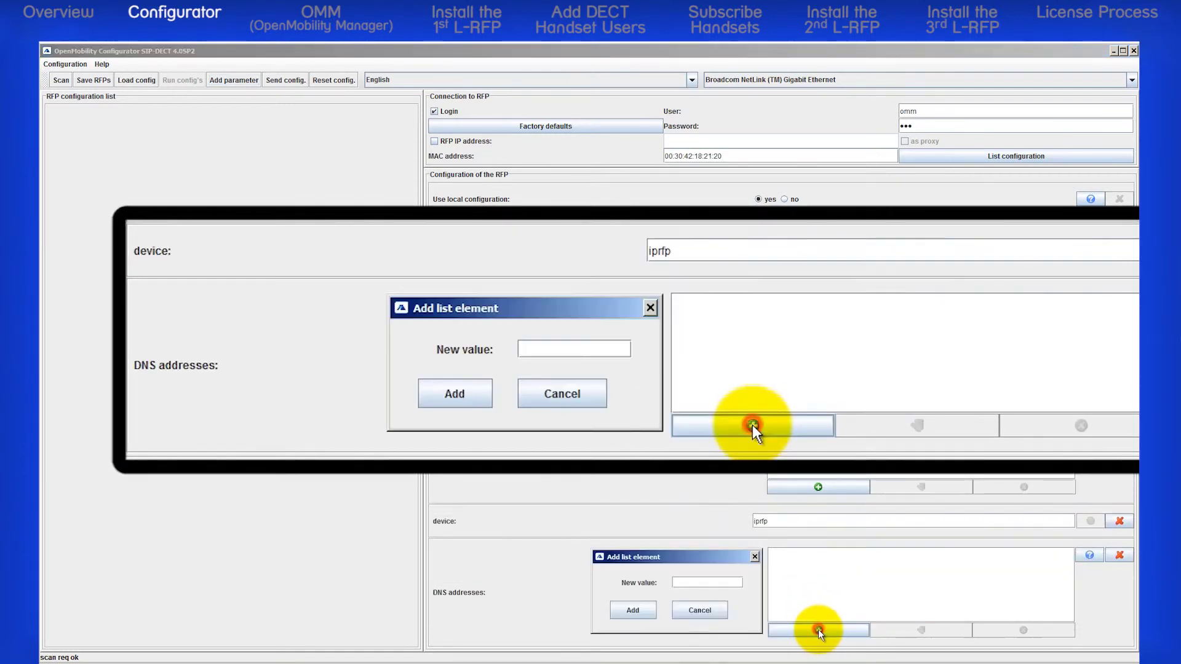
click(717, 582)
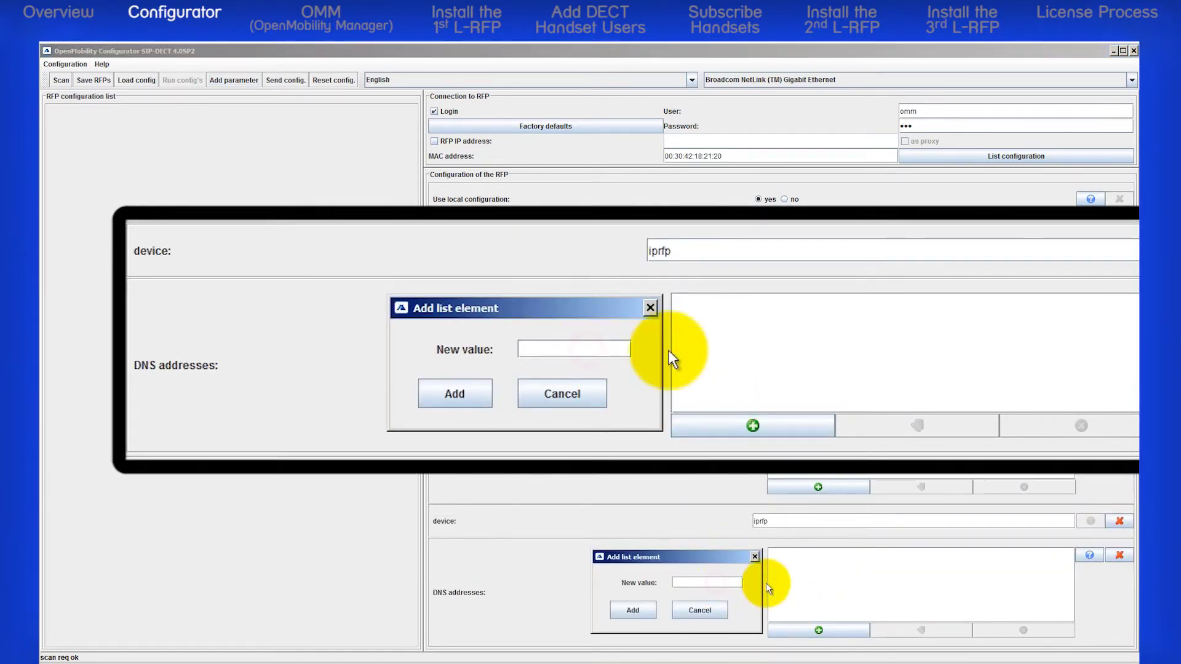
text(10.70.2.1)
click(639, 611)
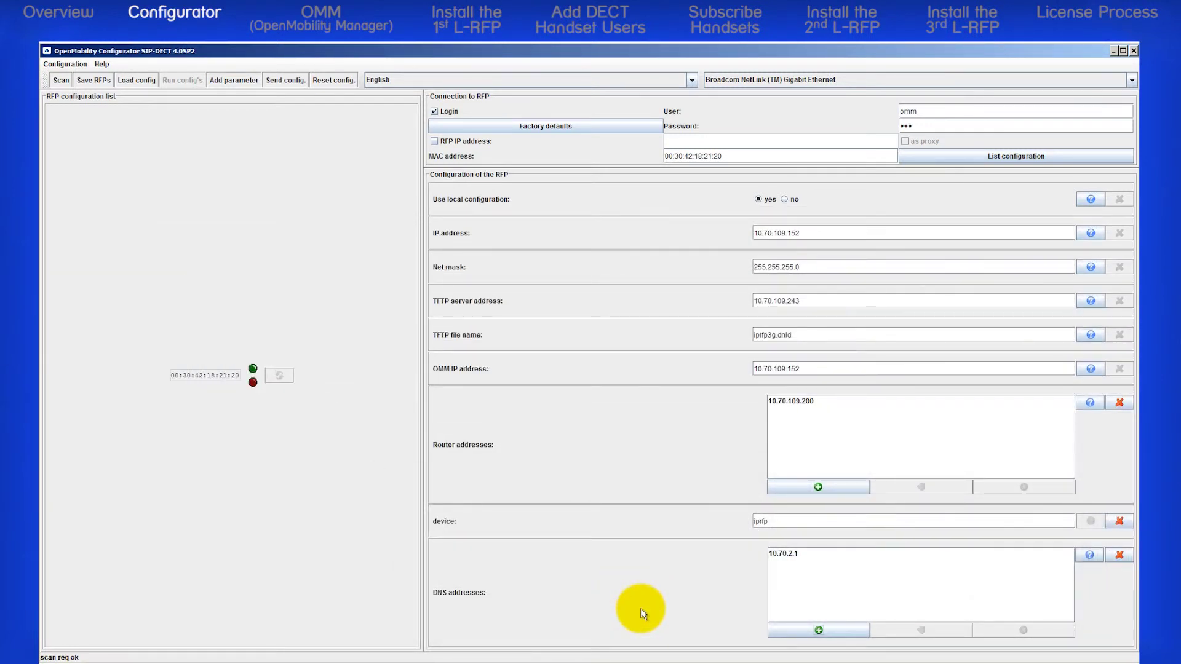
Step: Add an NTP server name parameter and type pool.ntp.org as its value
click(235, 80)
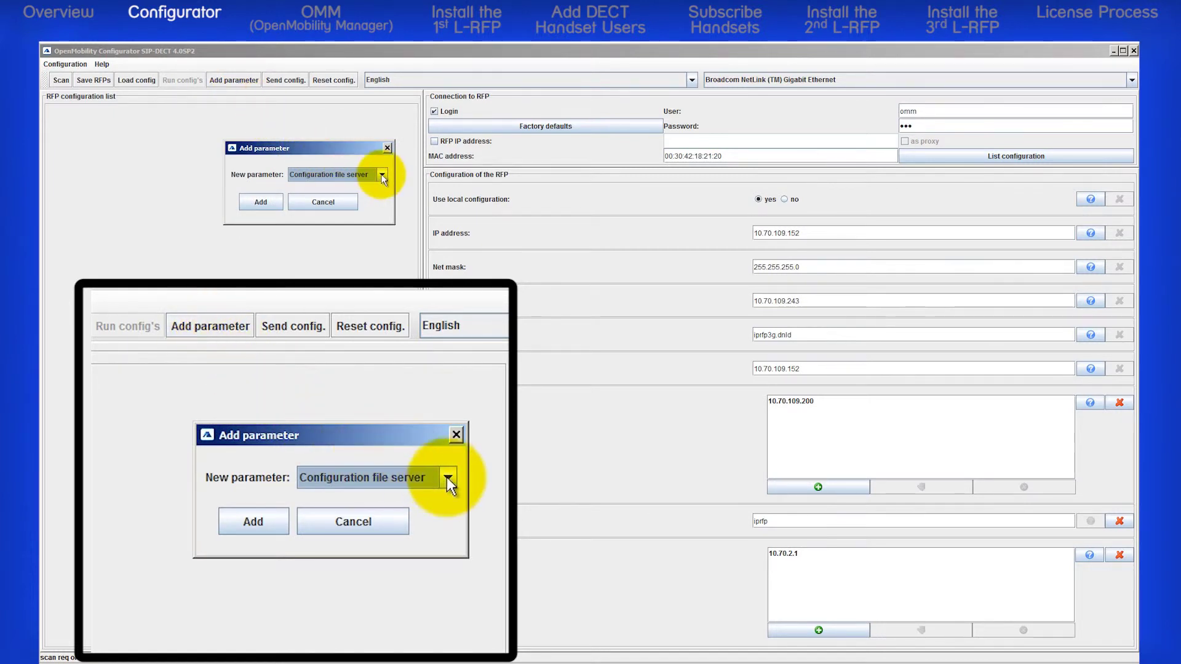
click(382, 175)
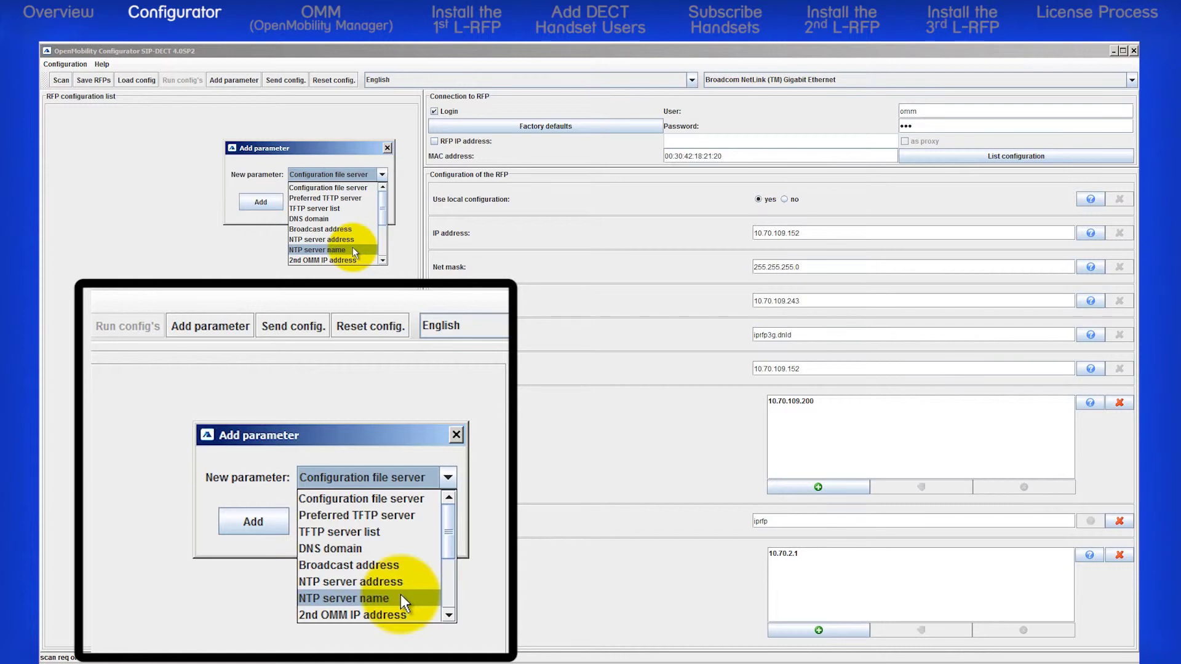
click(354, 249)
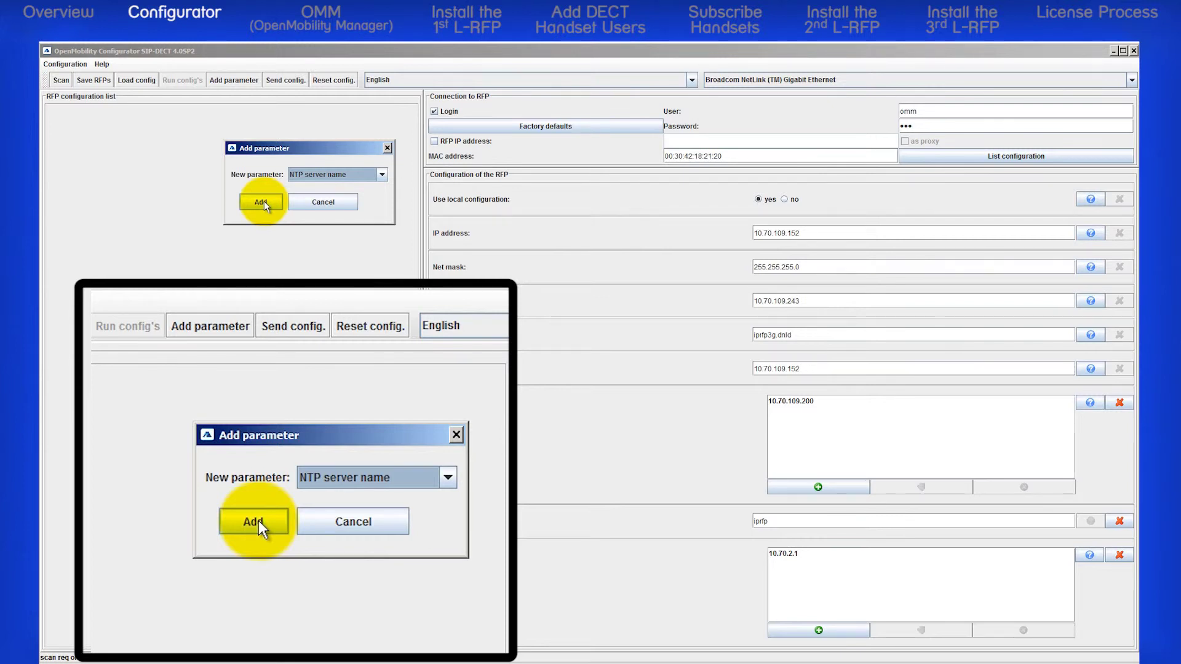
click(262, 202)
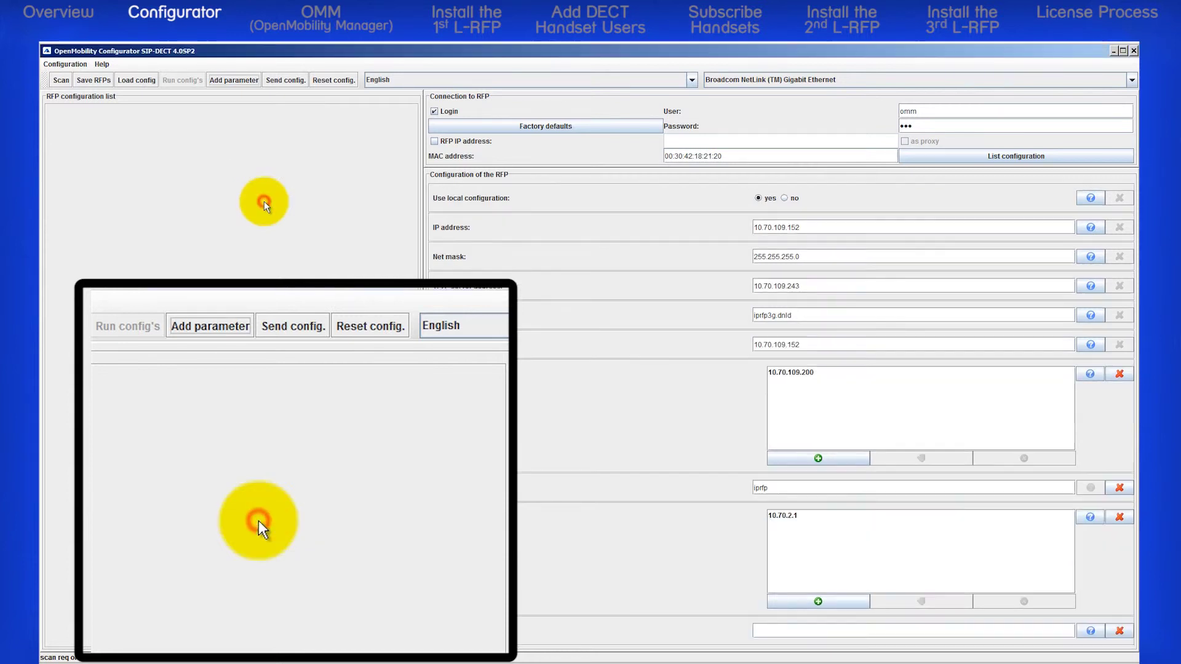
click(778, 631)
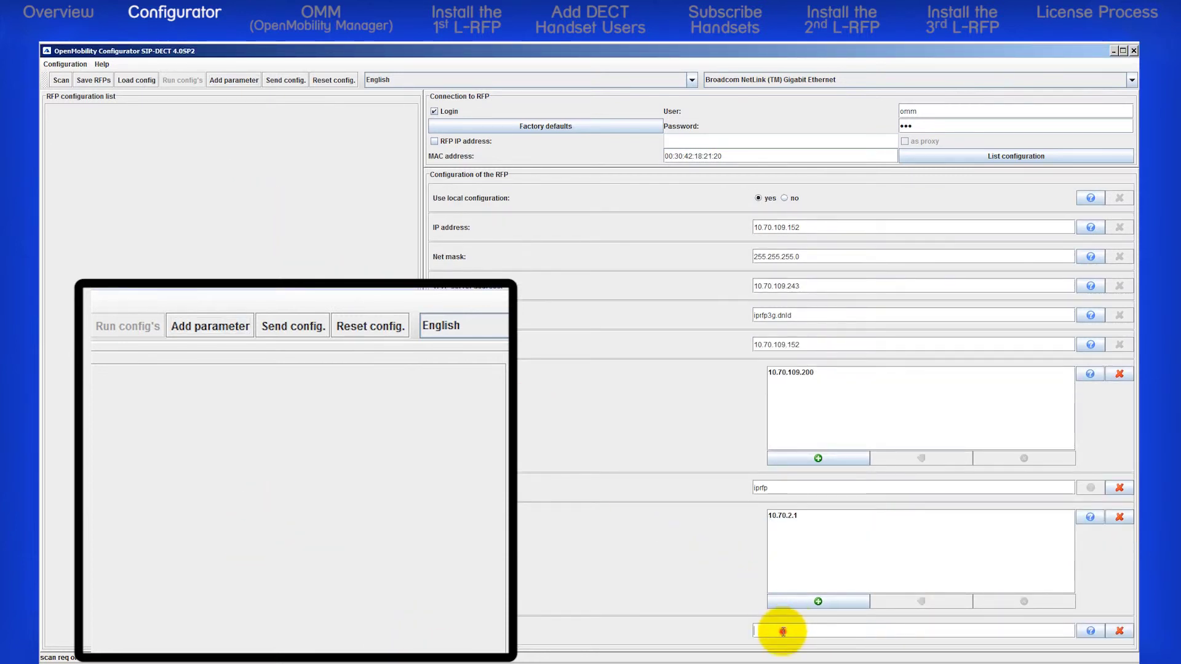
text(pool.ntp.org)
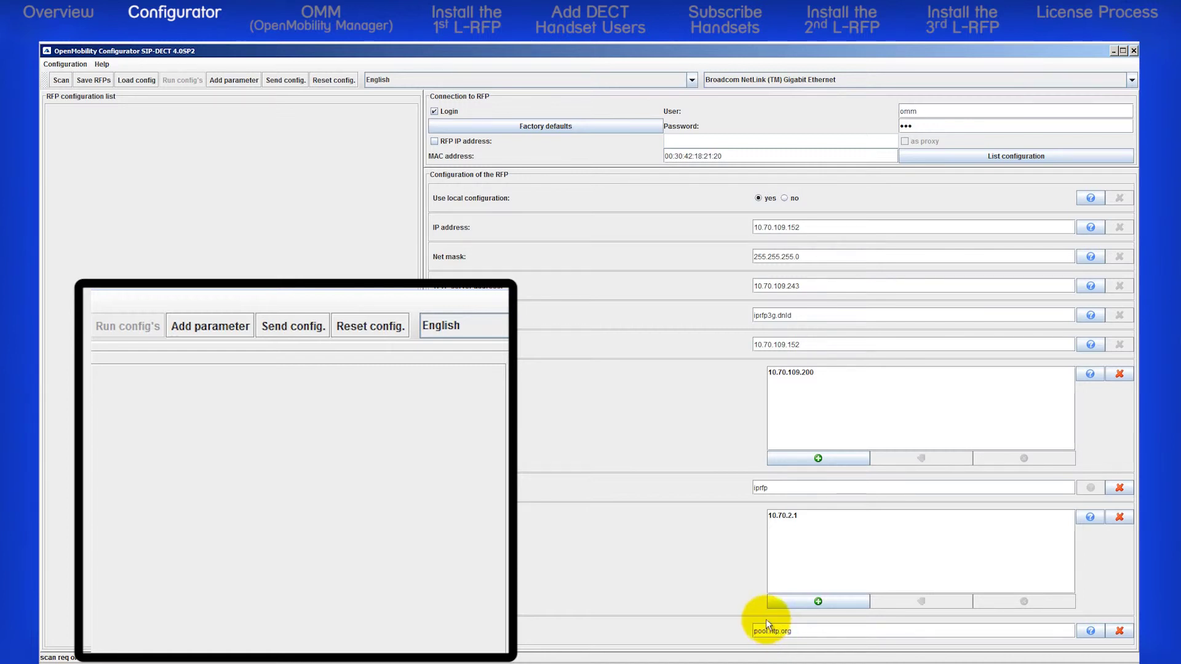
Step: Add a Country parameter to the RFP configuration and set its value to 100
click(233, 85)
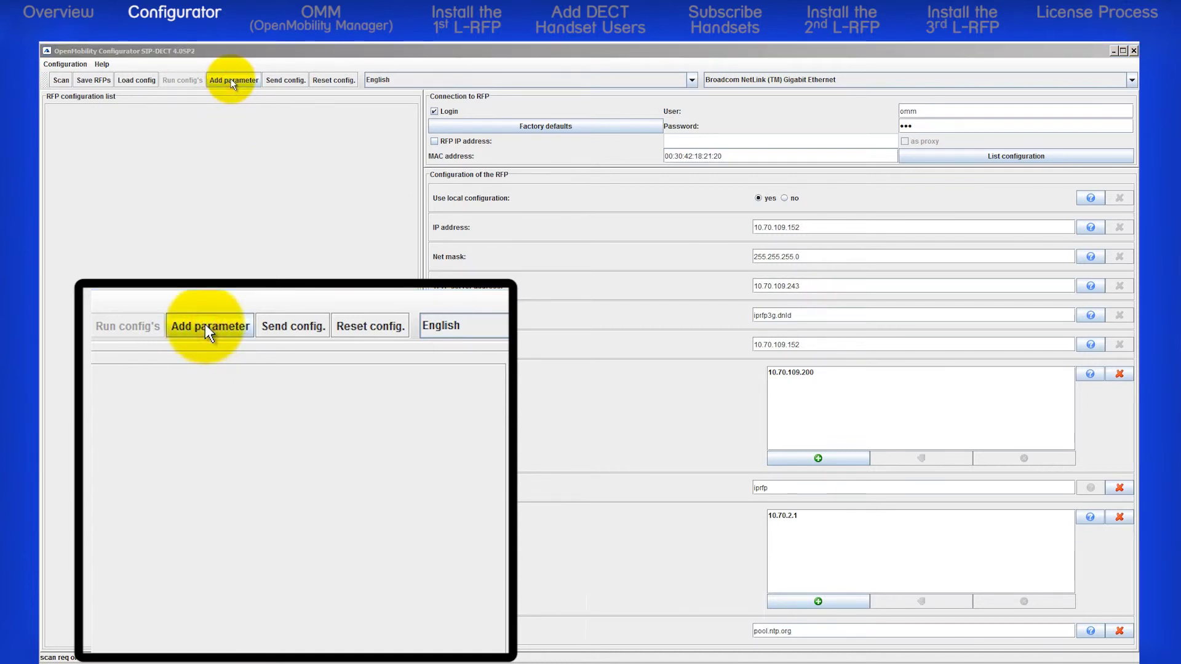
click(397, 178)
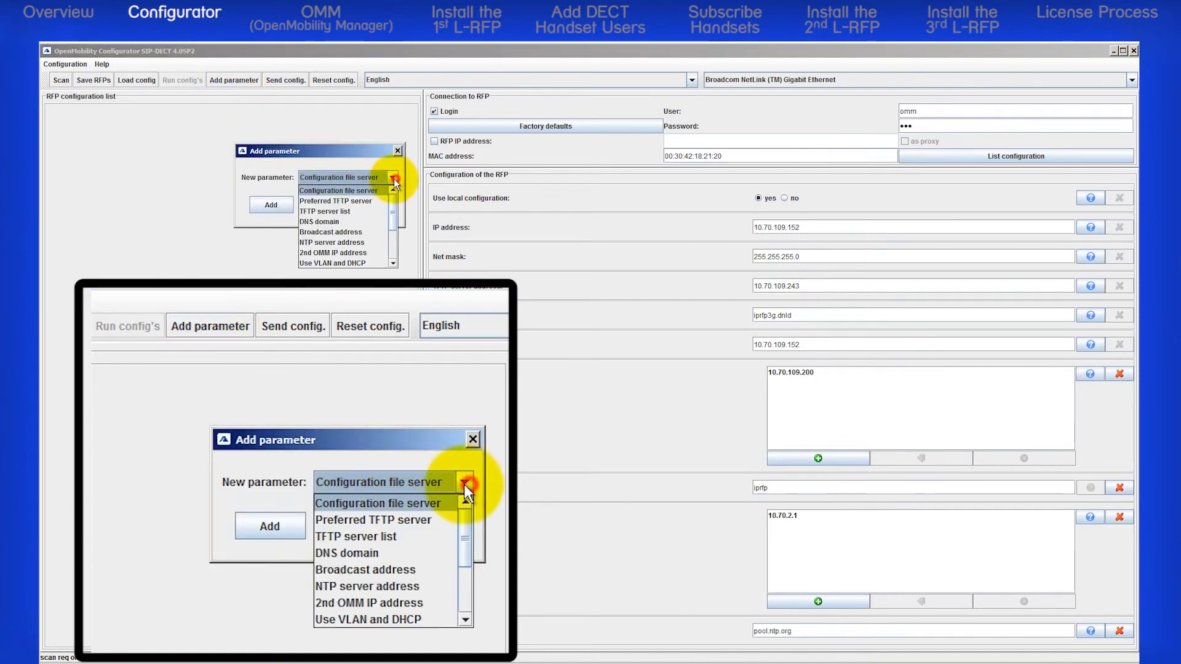
drag(394, 216, 399, 246)
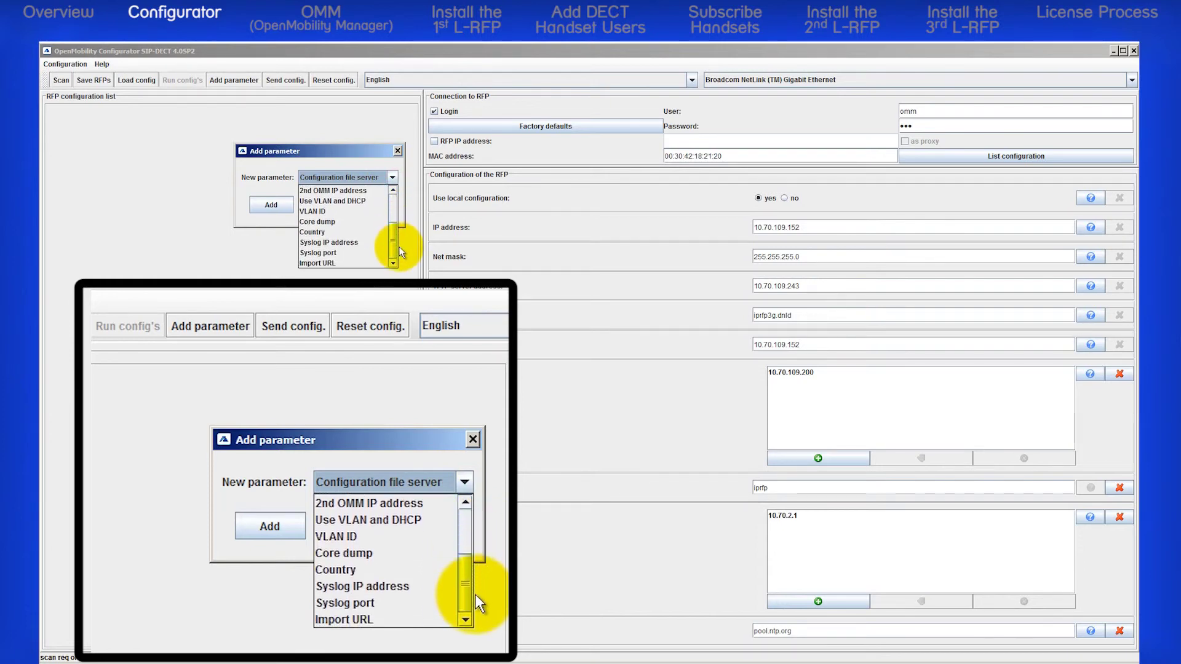
click(332, 238)
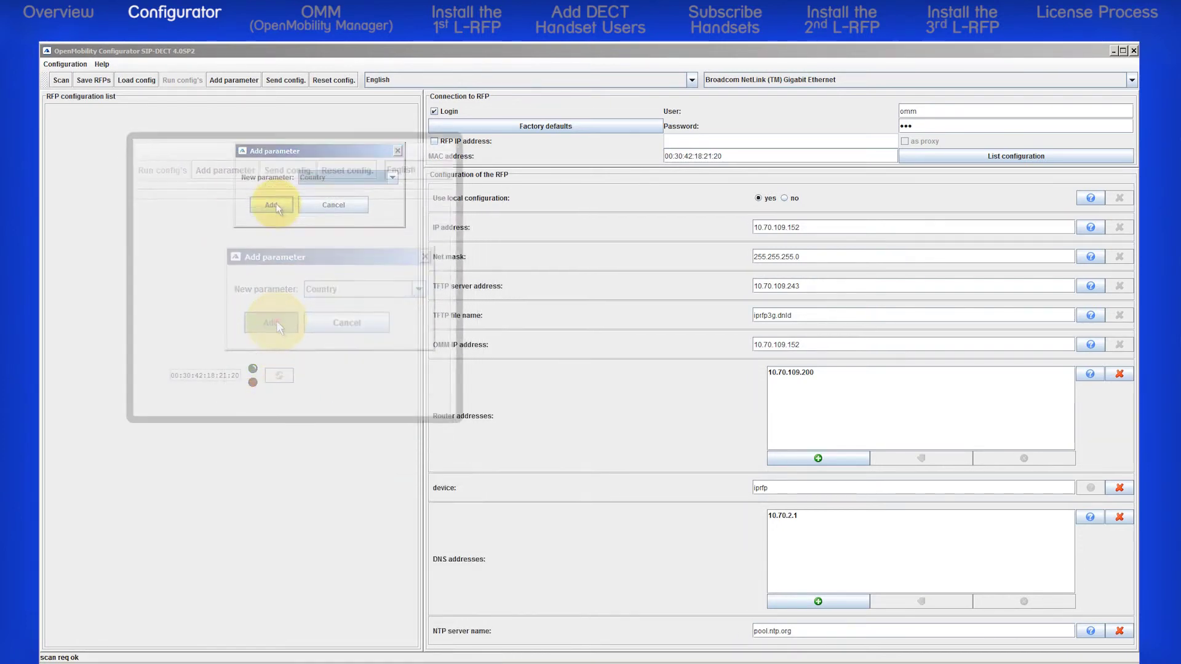
click(271, 206)
click(759, 628)
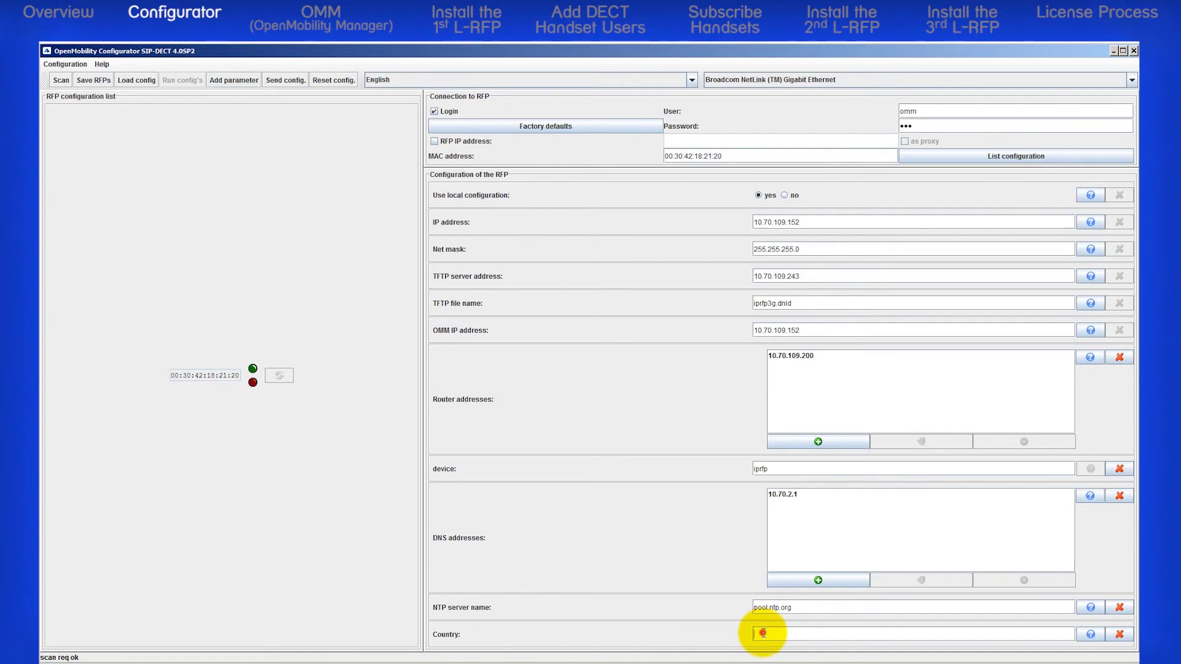
text(1)
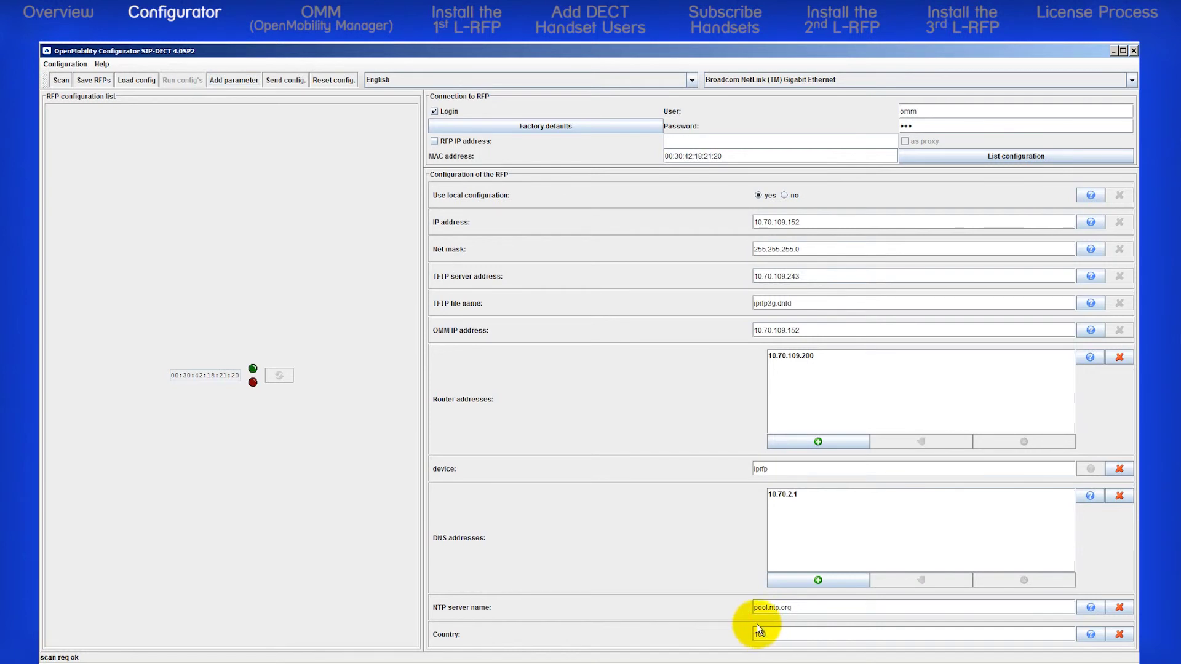
text(00)
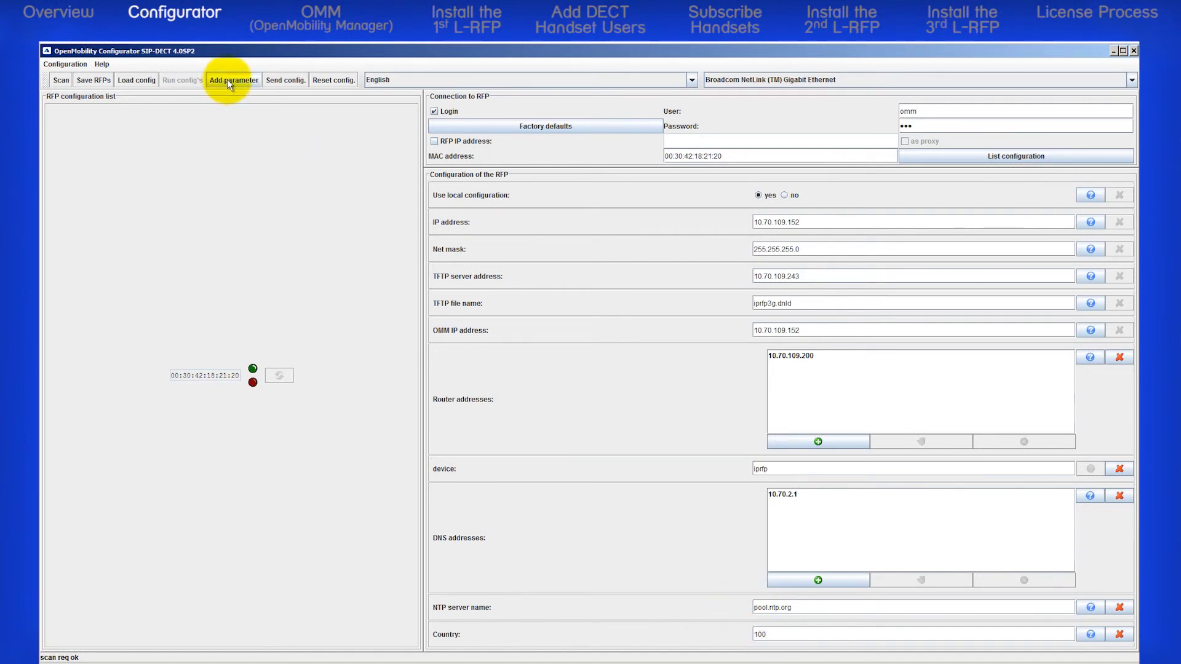
click(227, 80)
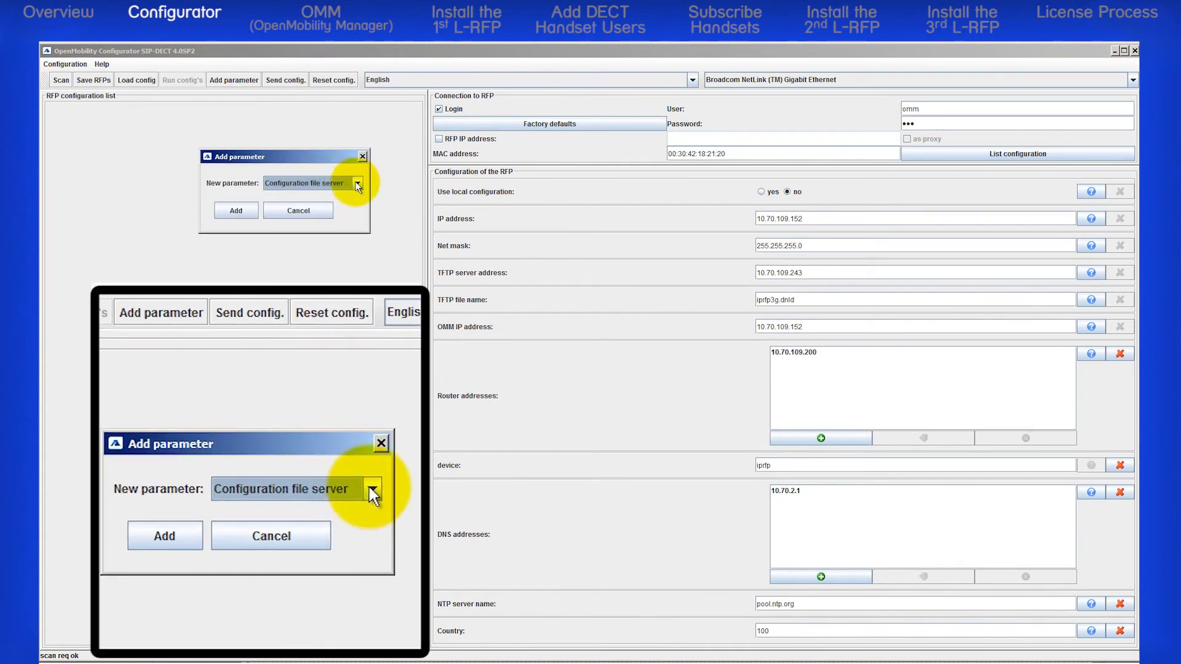
click(357, 183)
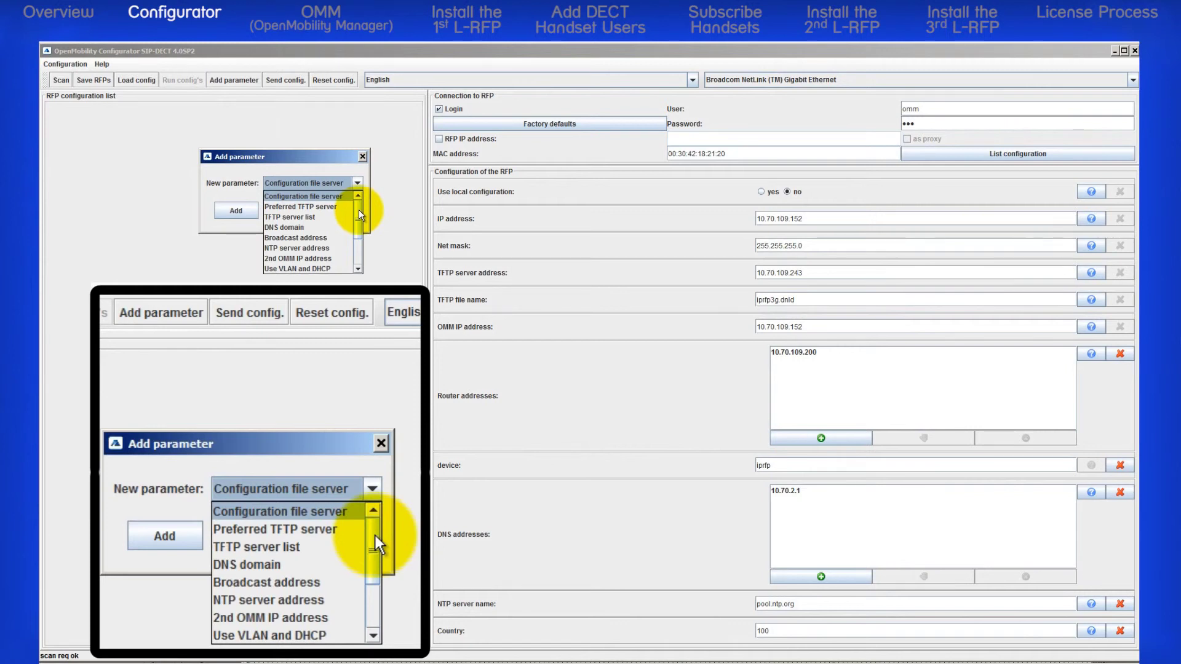
drag(360, 214, 360, 247)
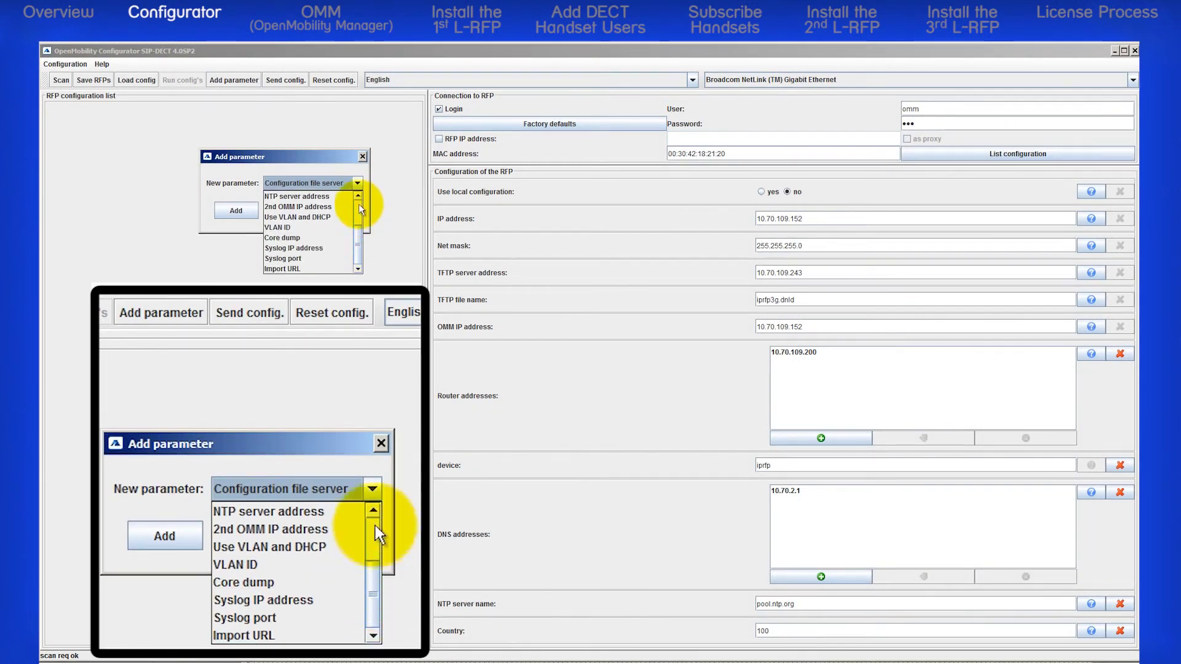
click(362, 157)
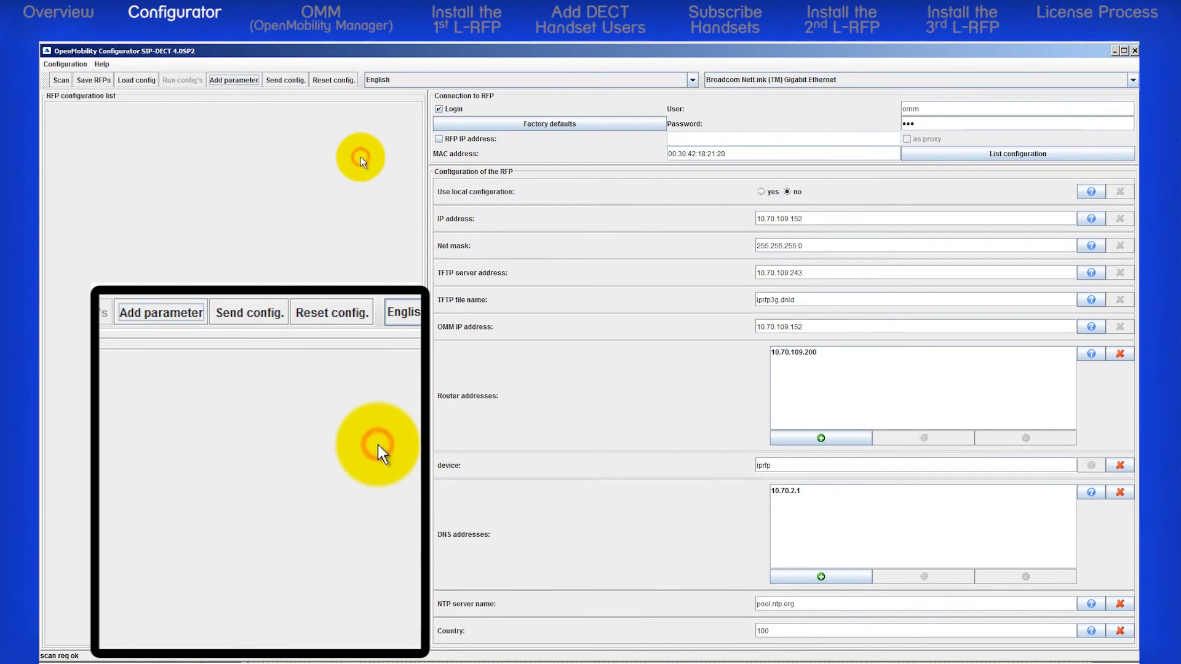
Step: Send the finished configuration to RFP 00:30:42:18:21:20 with Send config
click(283, 81)
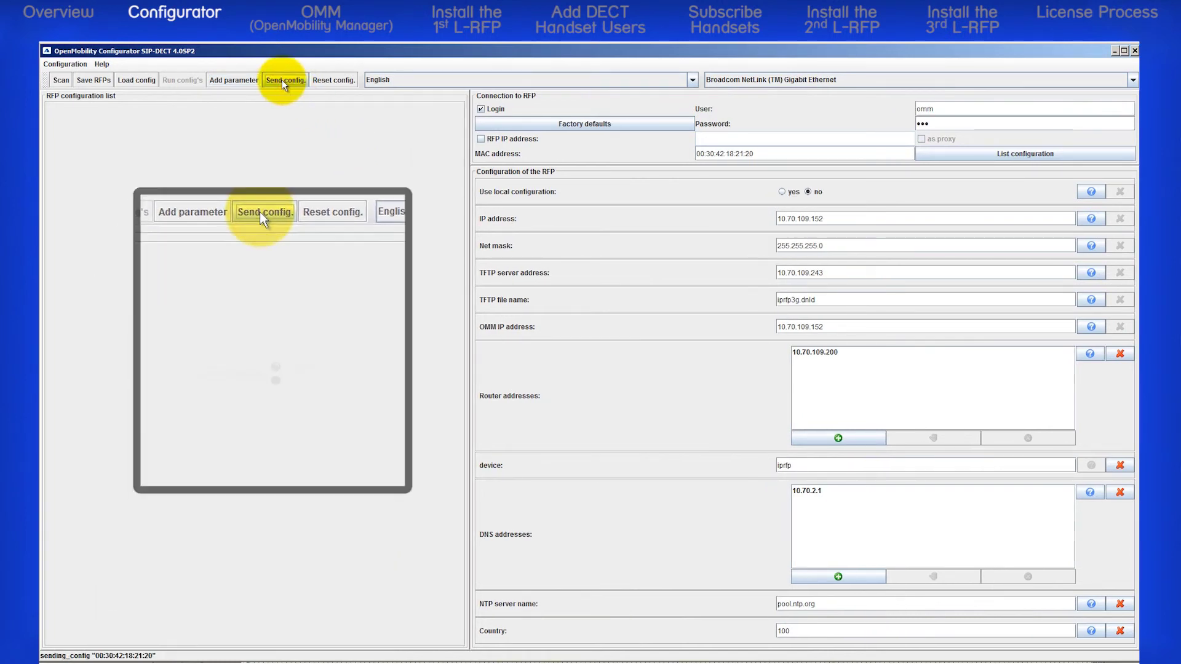